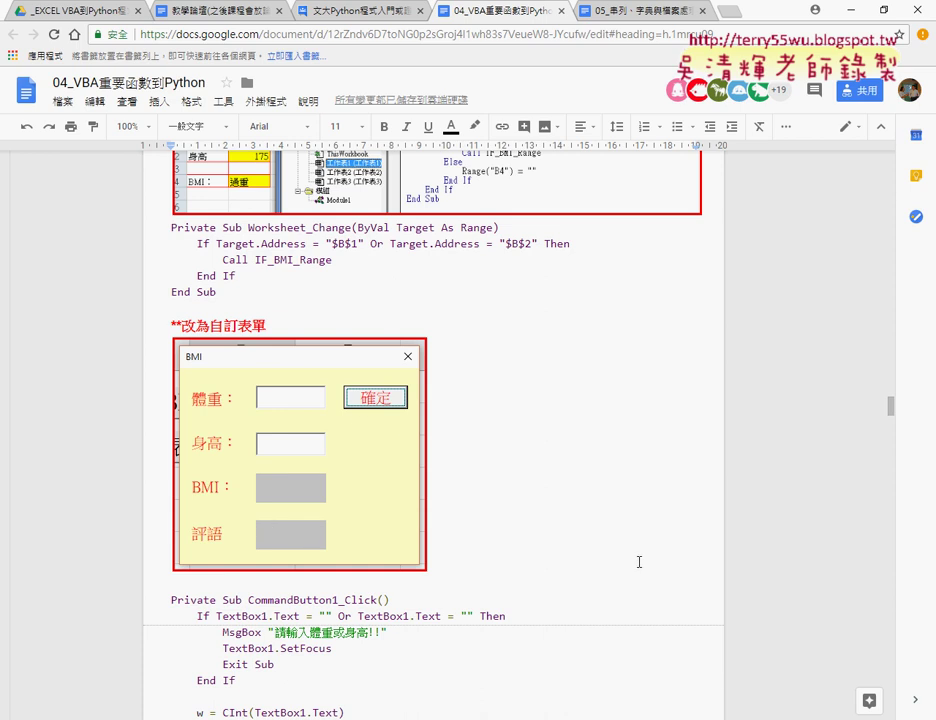
- Scroll to the click handler and highlight its If…End If block and first empty-text check
scroll(634, 515, "down", 3)
scroll(636, 490, "down", 2)
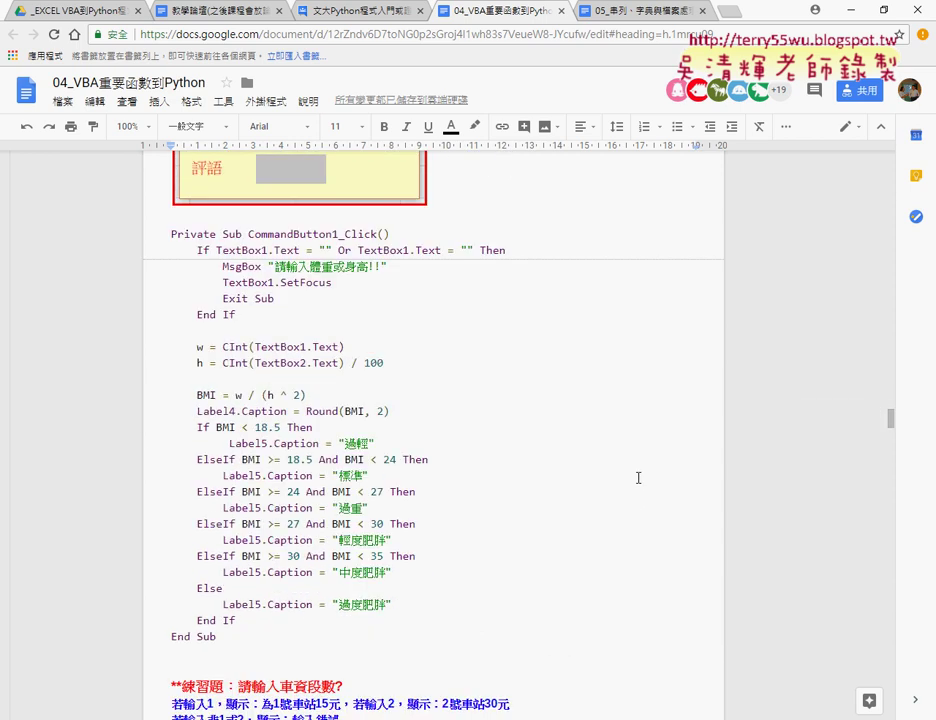
left_click_drag(238, 314, 158, 240)
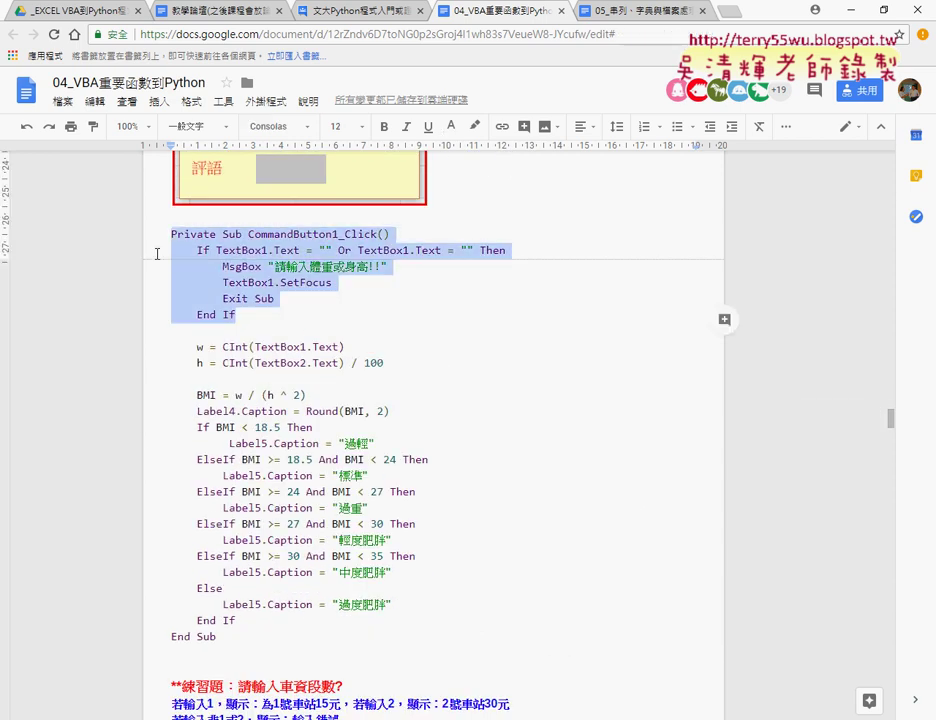
left_click(173, 265)
left_click_drag(255, 314, 163, 254)
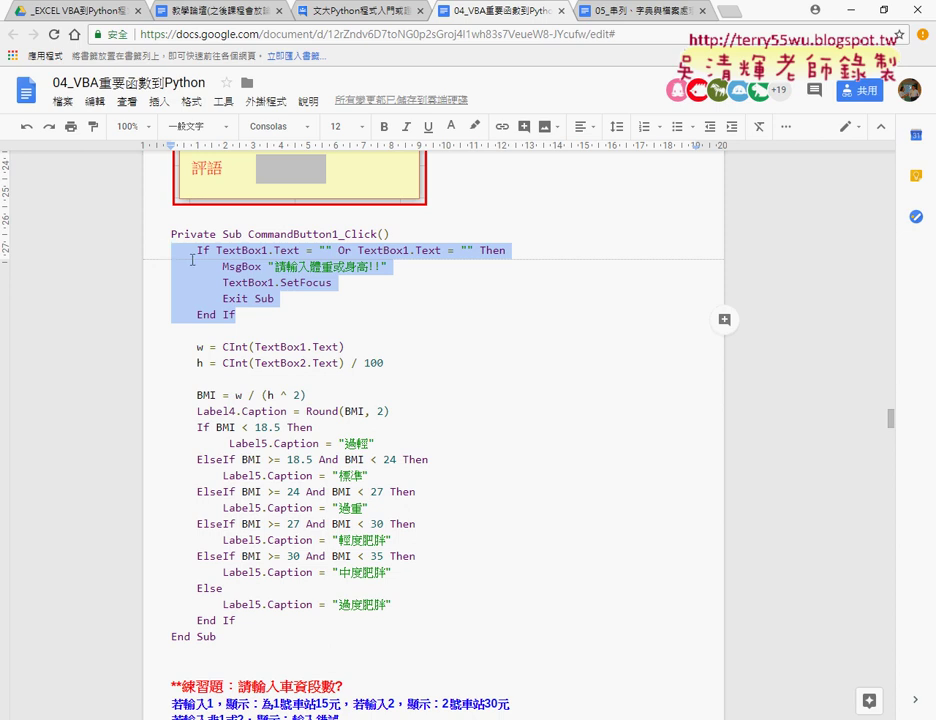
left_click(254, 282)
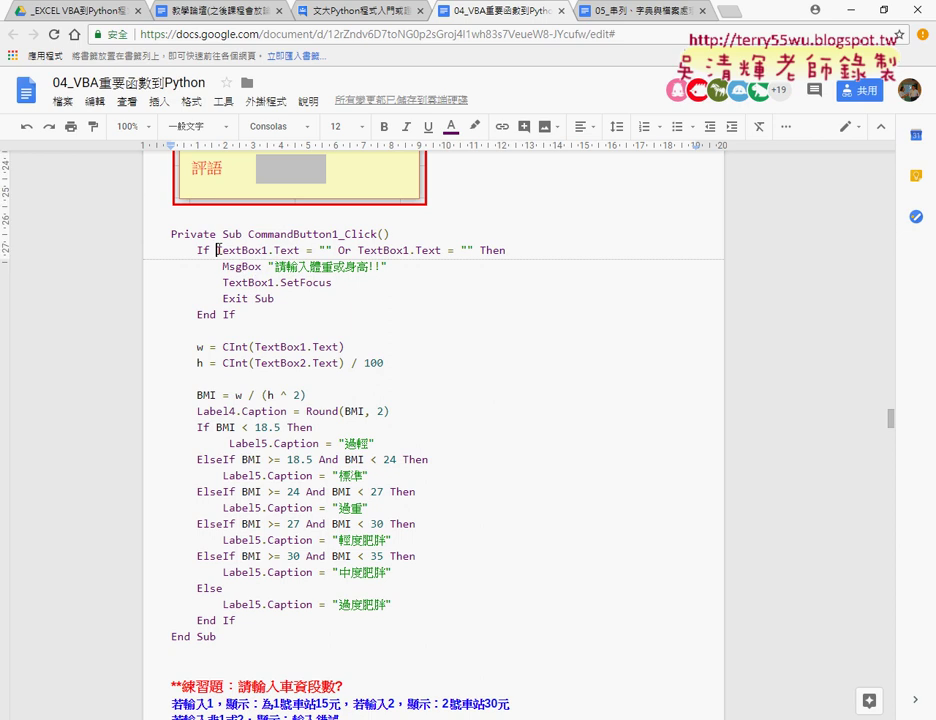
left_click_drag(217, 250, 334, 251)
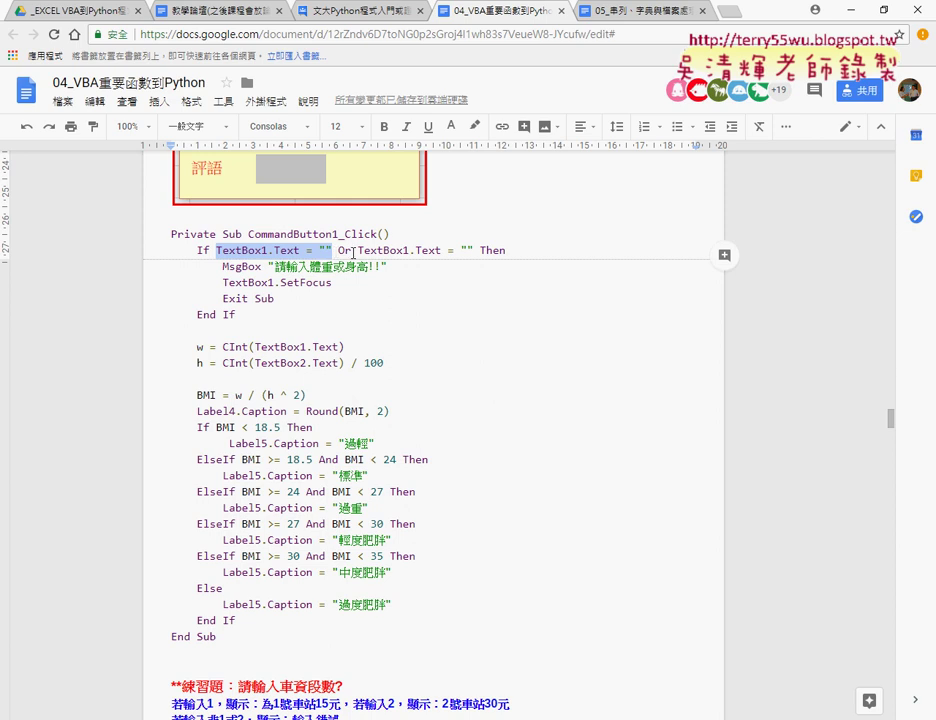
- Change the second TextBox1.Text check on the If line to TextBox2.Text
left_click(406, 251)
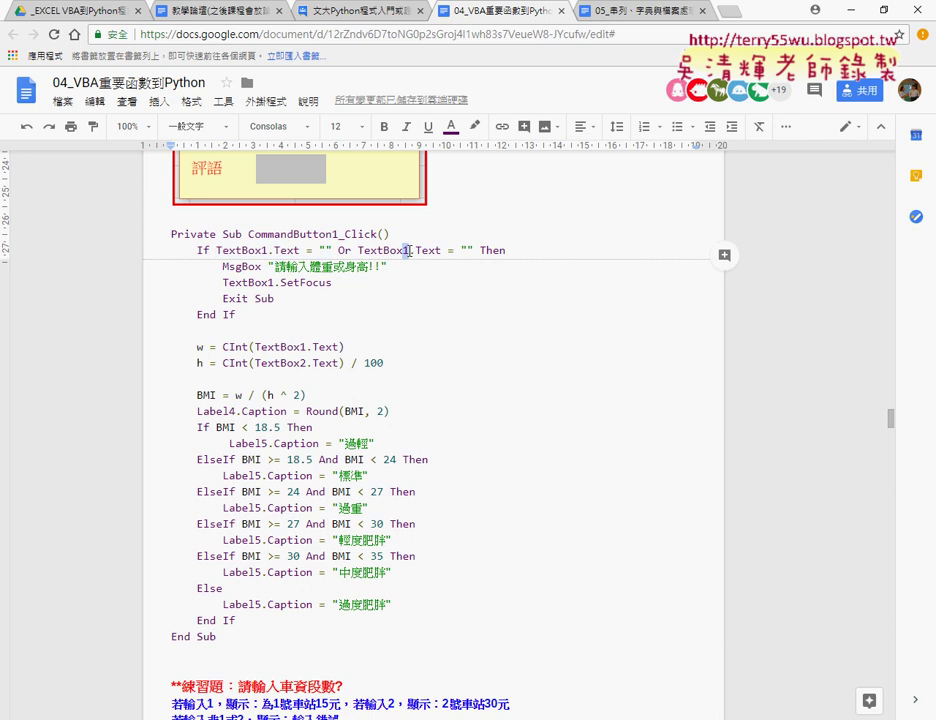
key("BackSpace")
type("2")
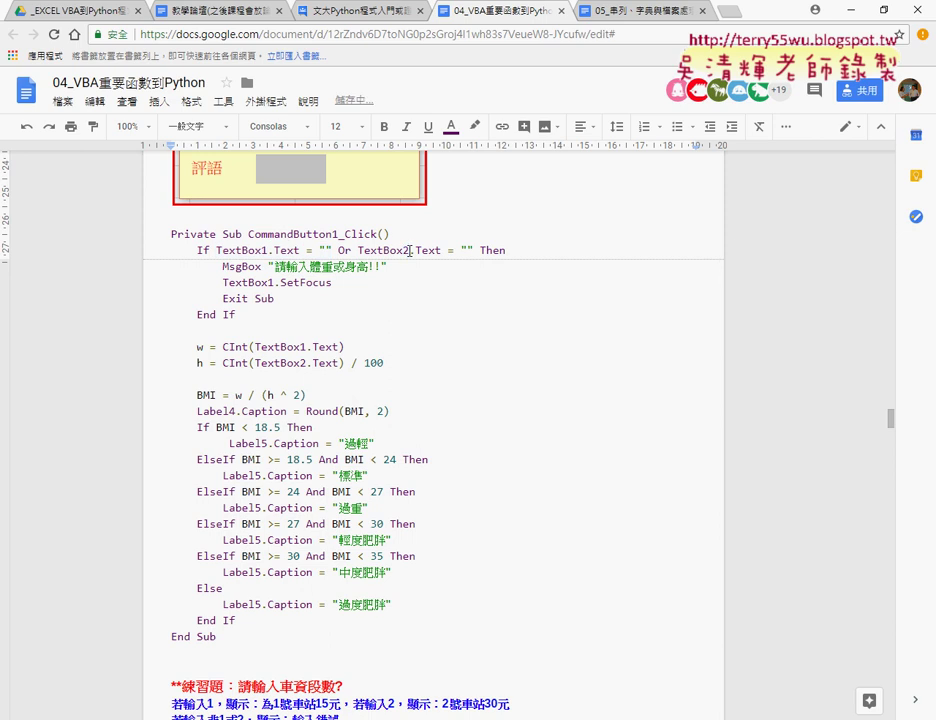
scroll(299, 207, "up", 2)
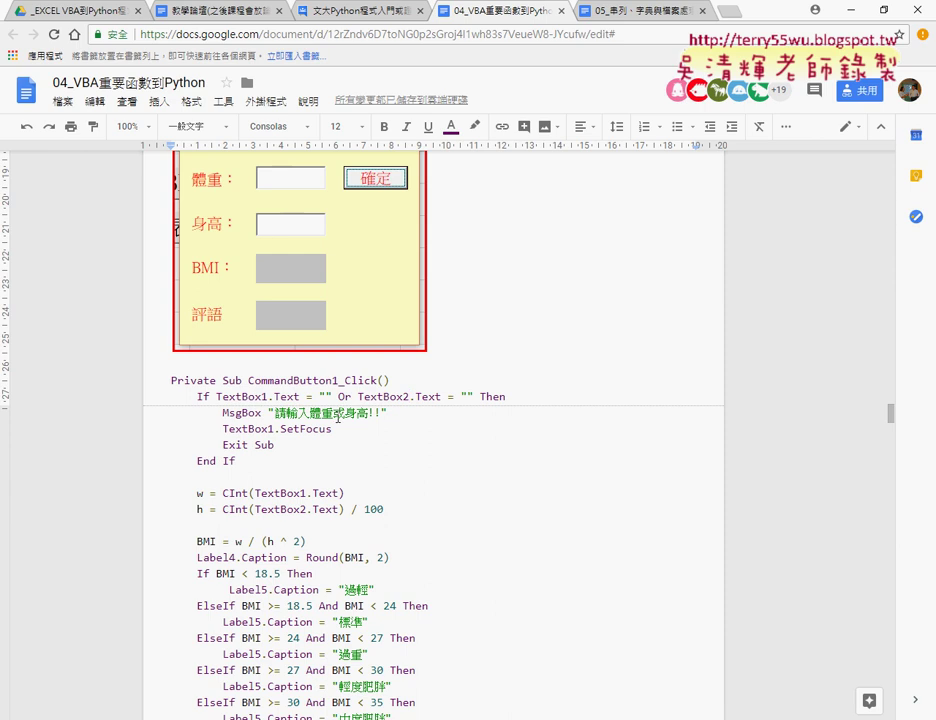
left_click_drag(268, 413, 393, 412)
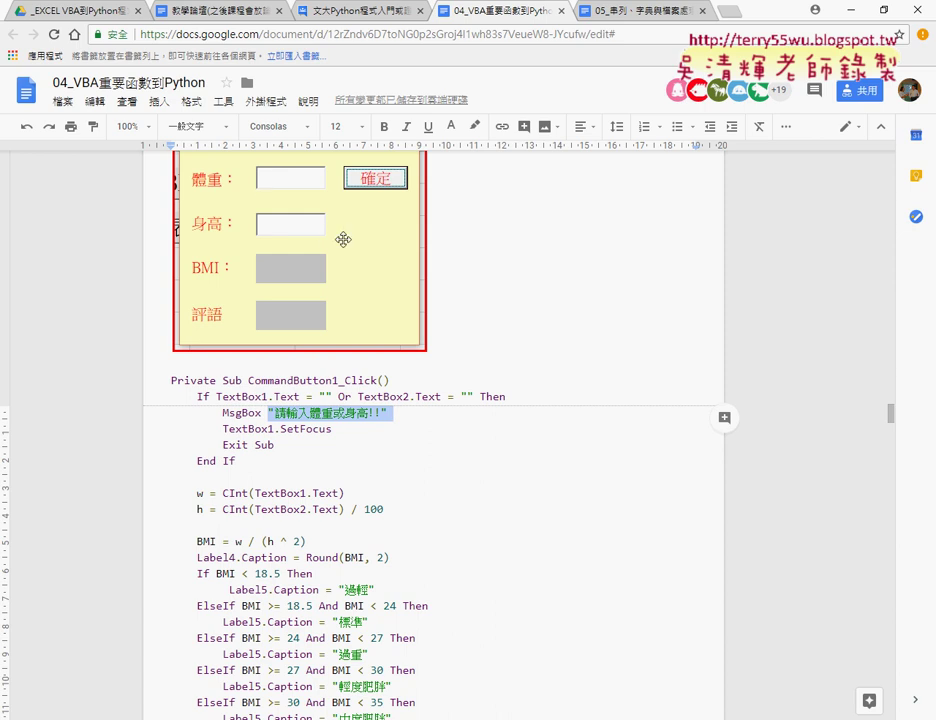
left_click_drag(332, 429, 223, 429)
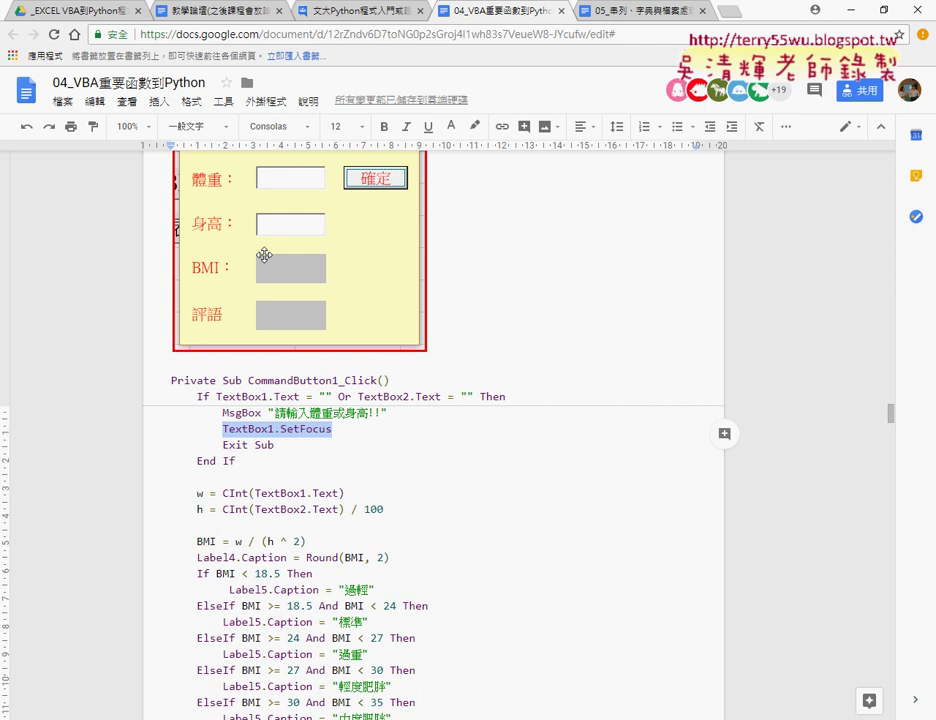
left_click_drag(332, 429, 275, 429)
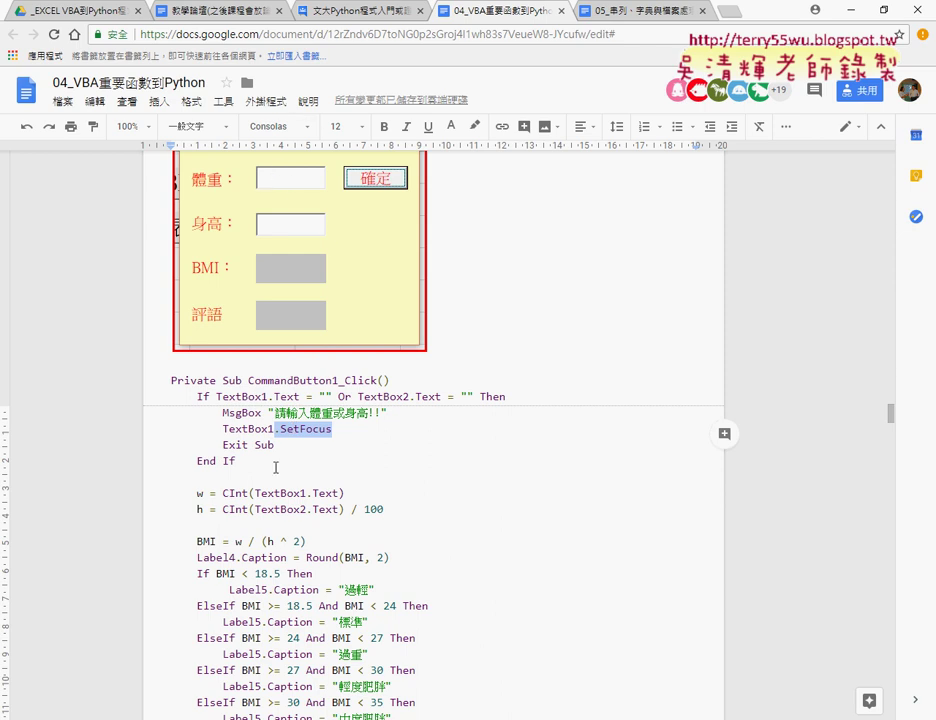
left_click(271, 445)
left_click_drag(270, 446, 223, 450)
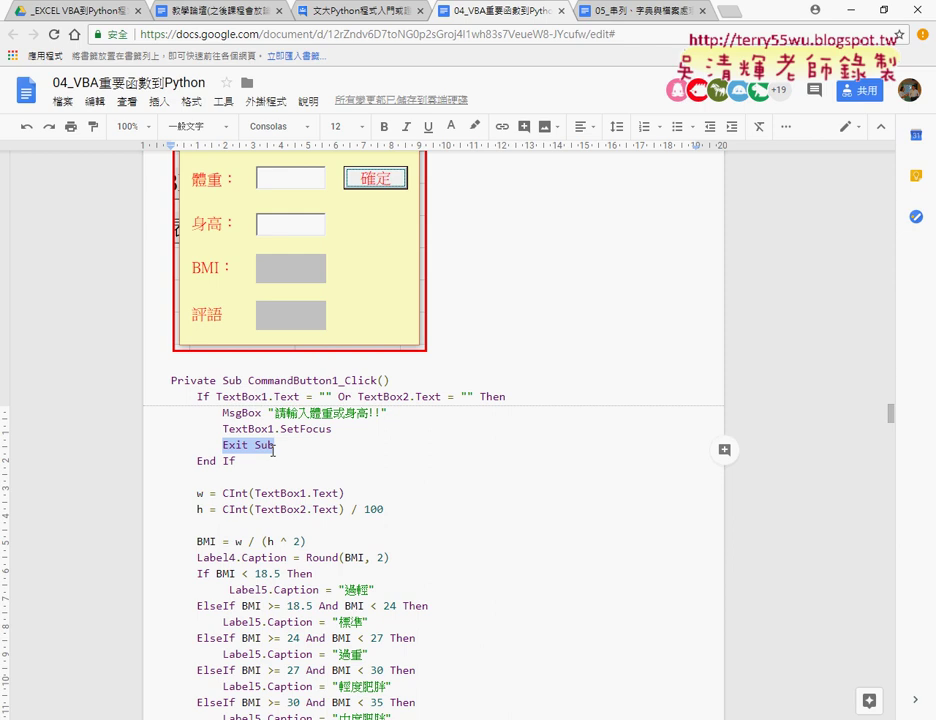
- Scroll down past the exercises to the 九九乘法表 heading and highlight it
scroll(334, 558, "down", 3)
scroll(393, 504, "down", 2)
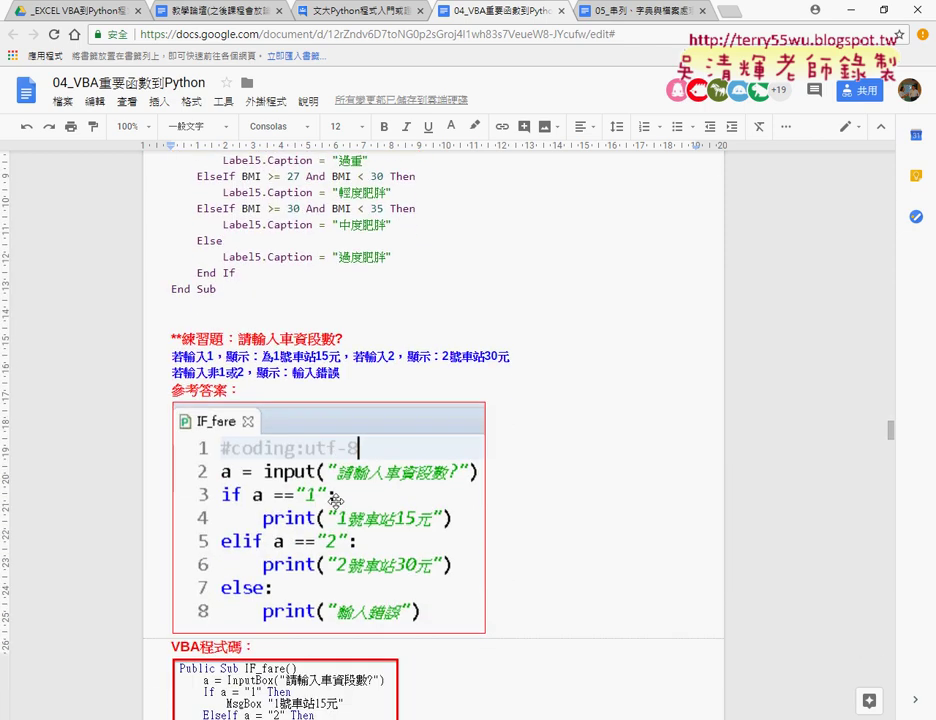
scroll(501, 517, "down", 1)
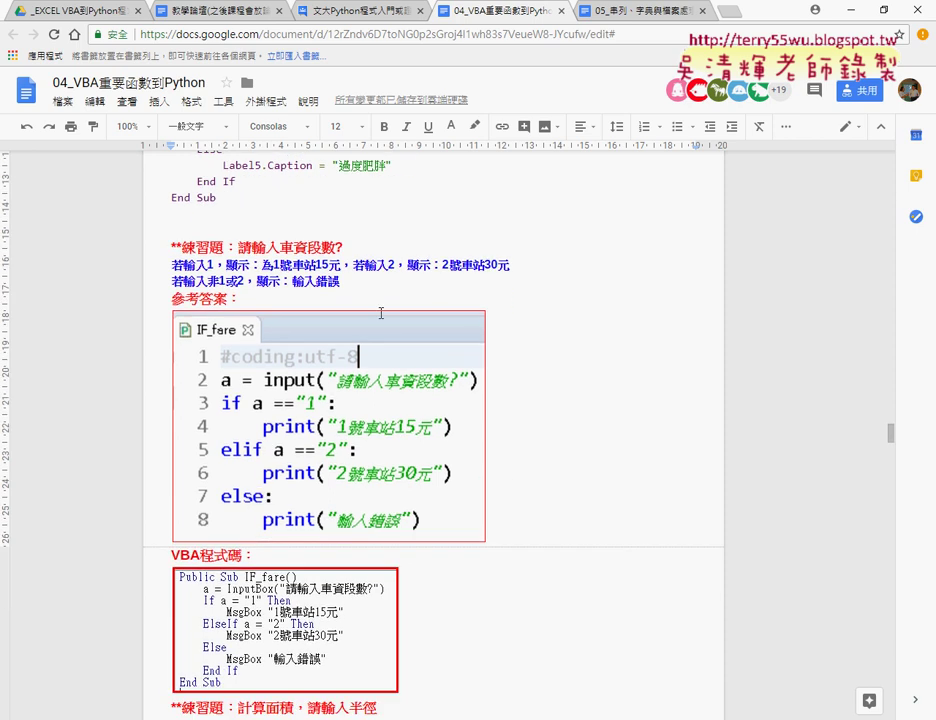
scroll(612, 394, "down", 3)
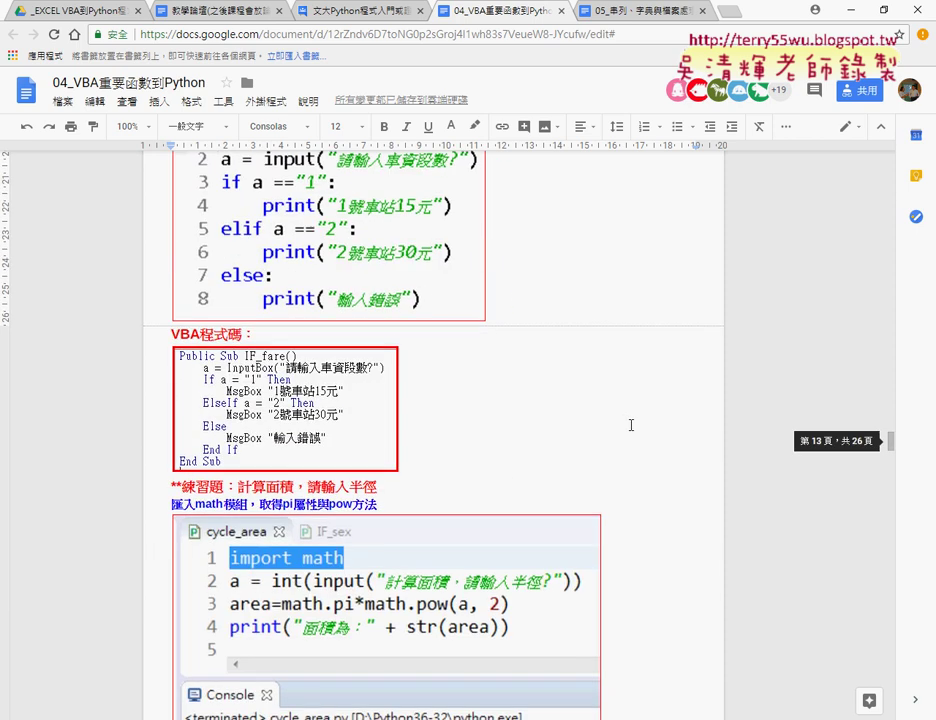
scroll(625, 424, "down", 5)
scroll(631, 425, "down", 3)
scroll(631, 428, "down", 3)
scroll(631, 428, "down", 3)
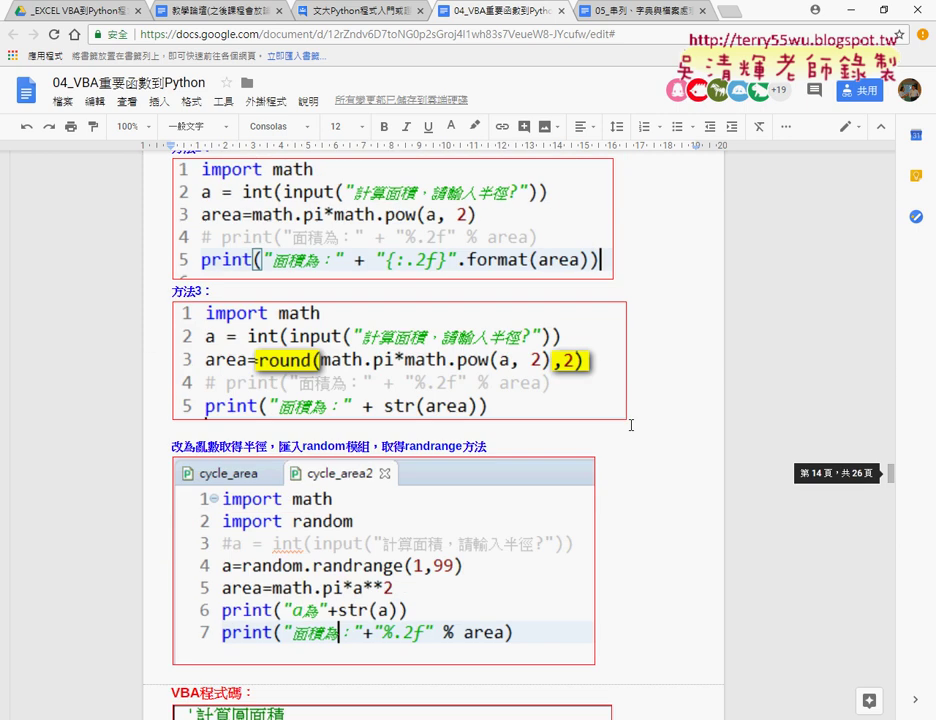
scroll(631, 425, "down", 3)
scroll(631, 425, "down", 2)
scroll(631, 425, "down", 2)
scroll(631, 425, "down", 4)
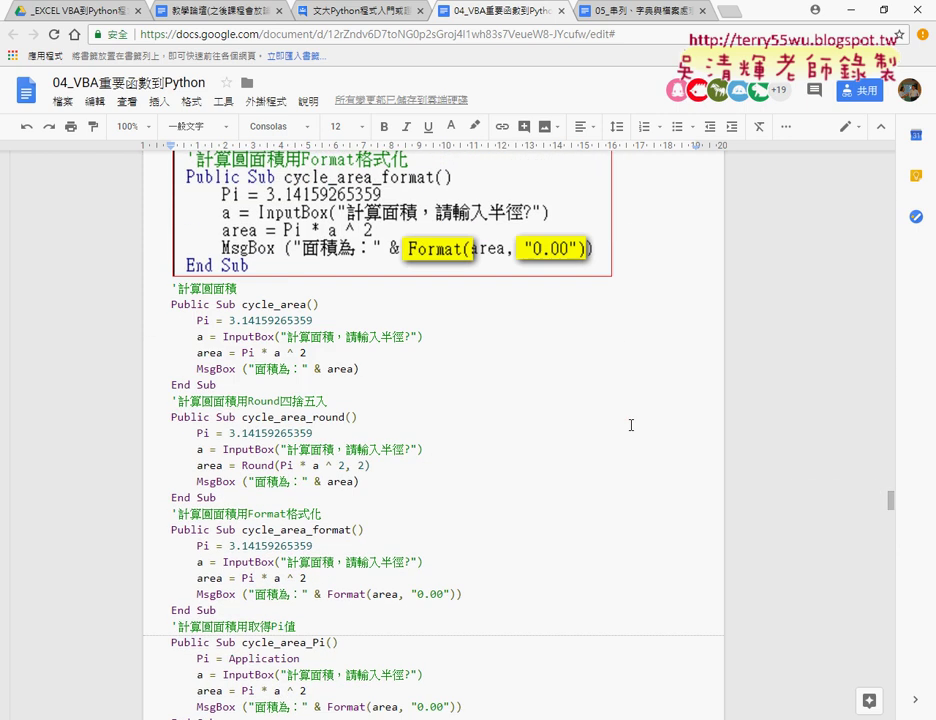
scroll(631, 425, "down", 3)
scroll(631, 425, "down", 3)
scroll(631, 425, "down", 3)
scroll(631, 425, "down", 3)
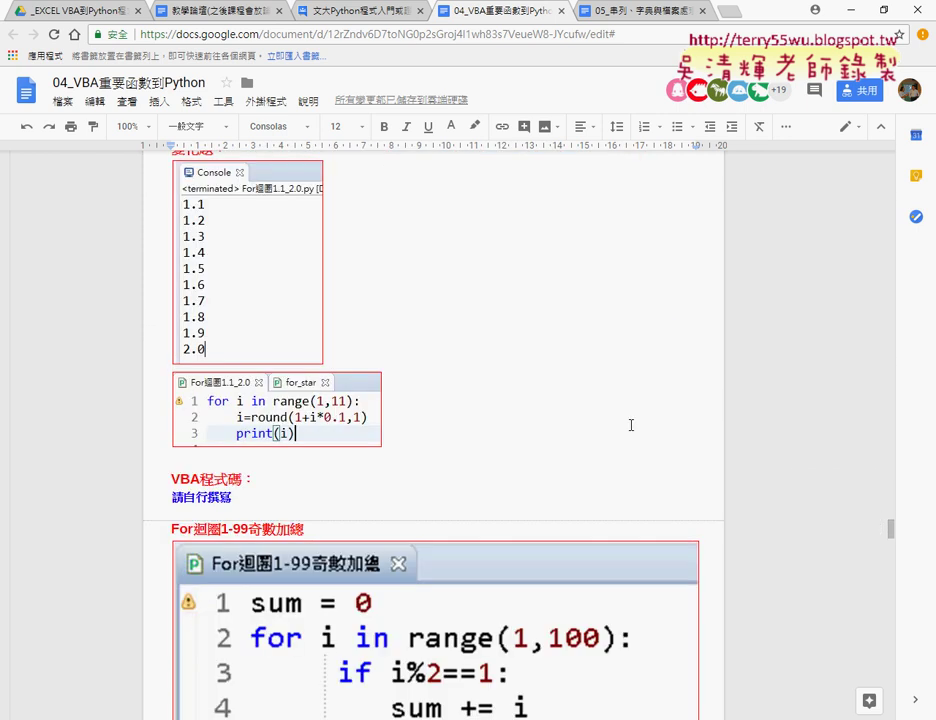
scroll(631, 425, "down", 2)
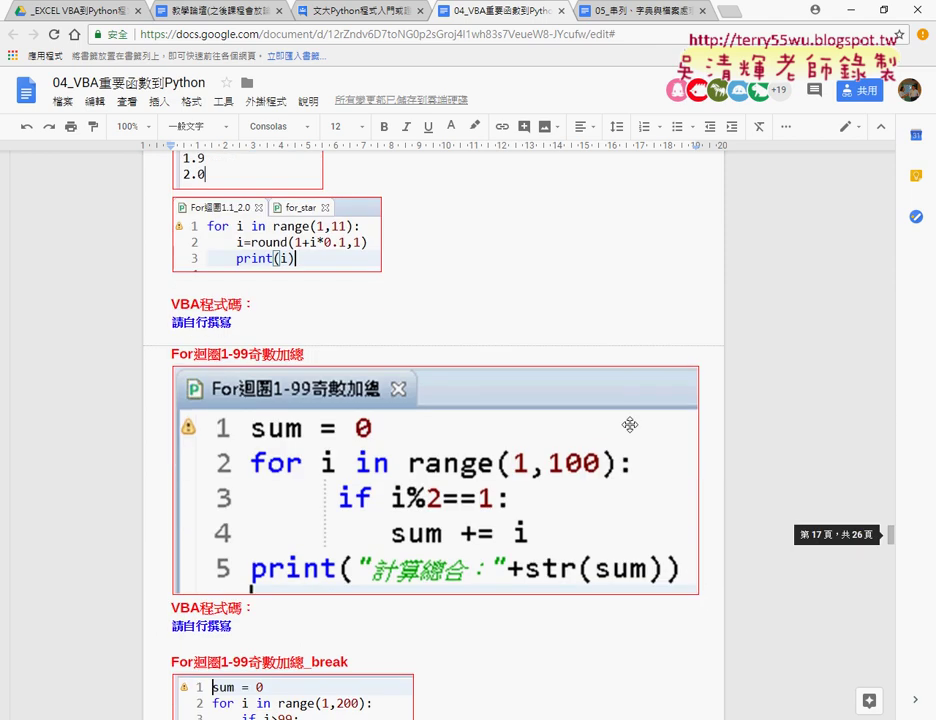
scroll(631, 425, "down", 1)
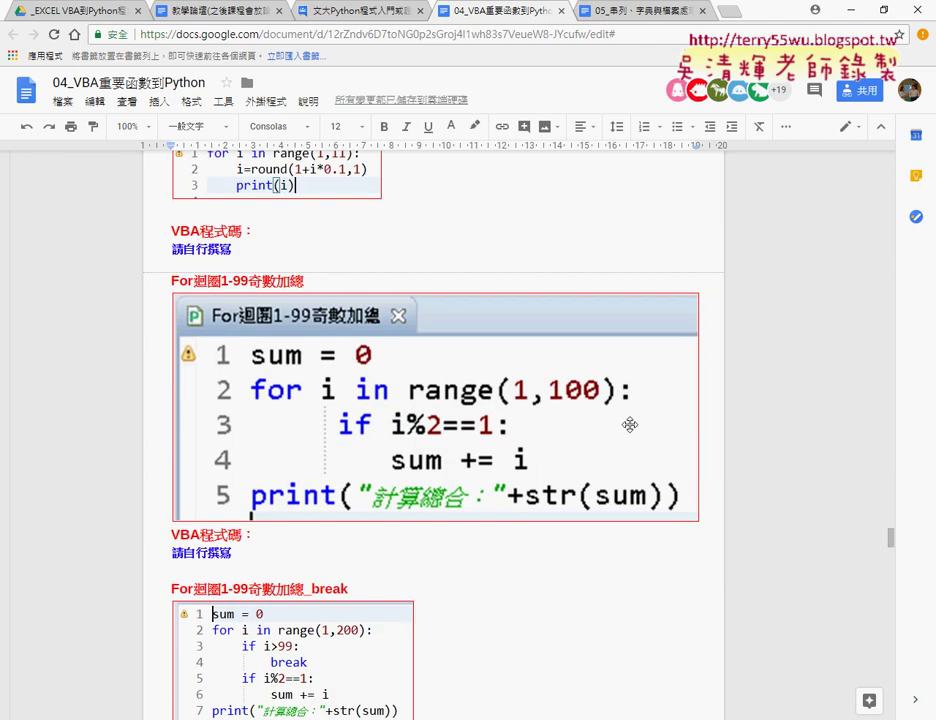
scroll(630, 425, "down", 3)
scroll(631, 425, "down", 2)
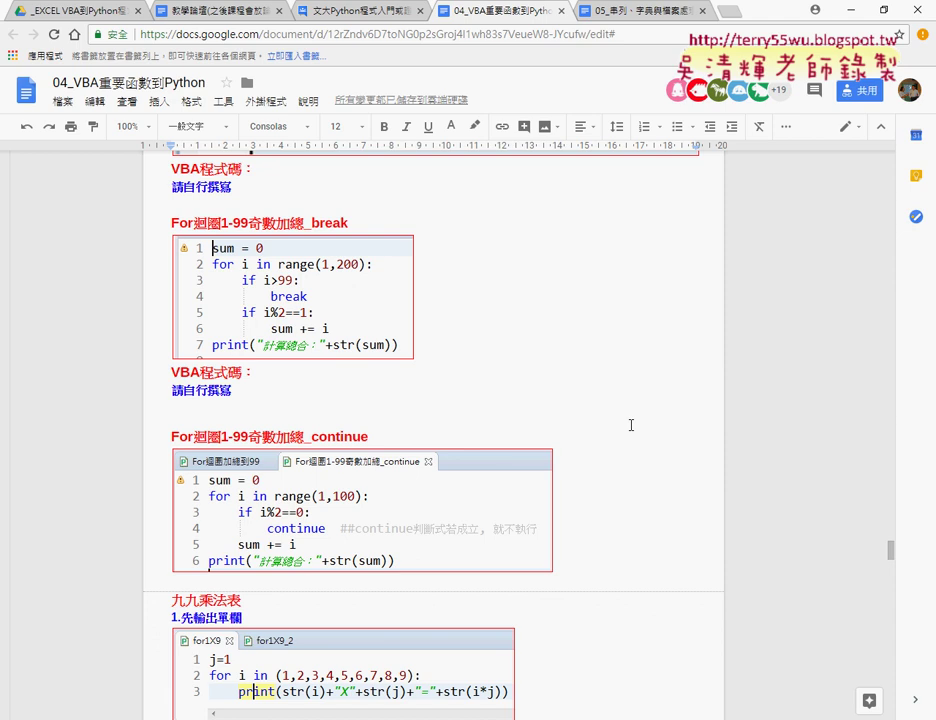
scroll(714, 477, "down", 5)
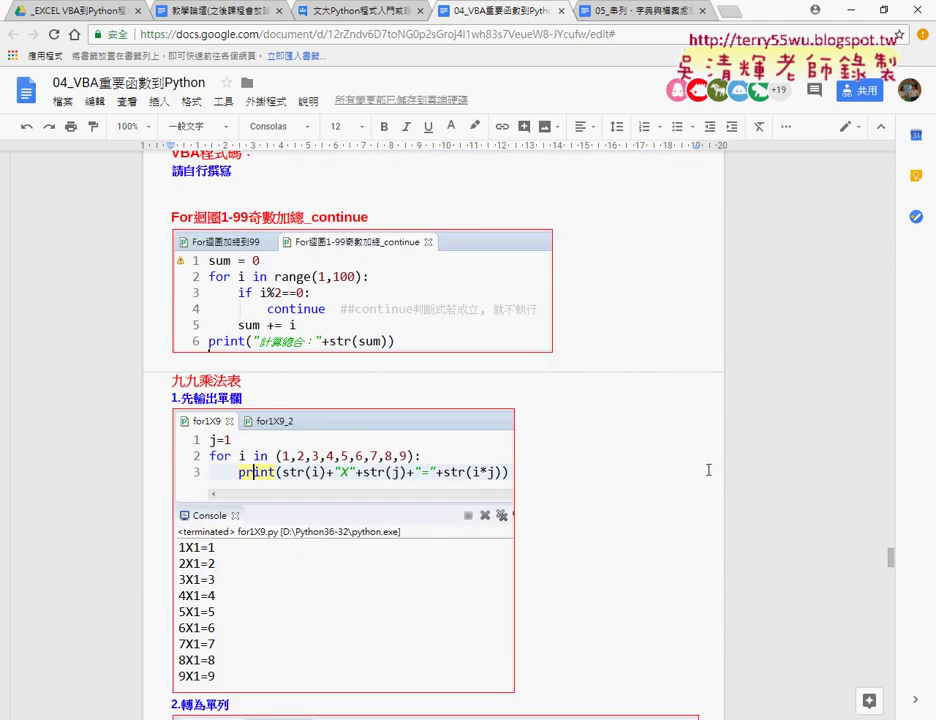
scroll(548, 483, "down", 2)
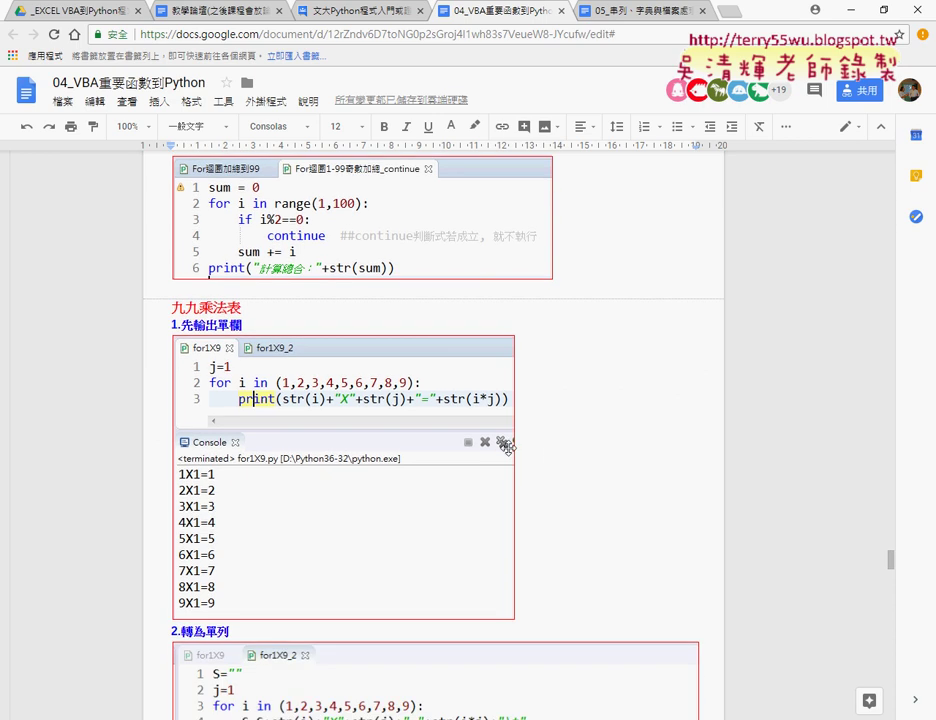
left_click_drag(241, 308, 164, 308)
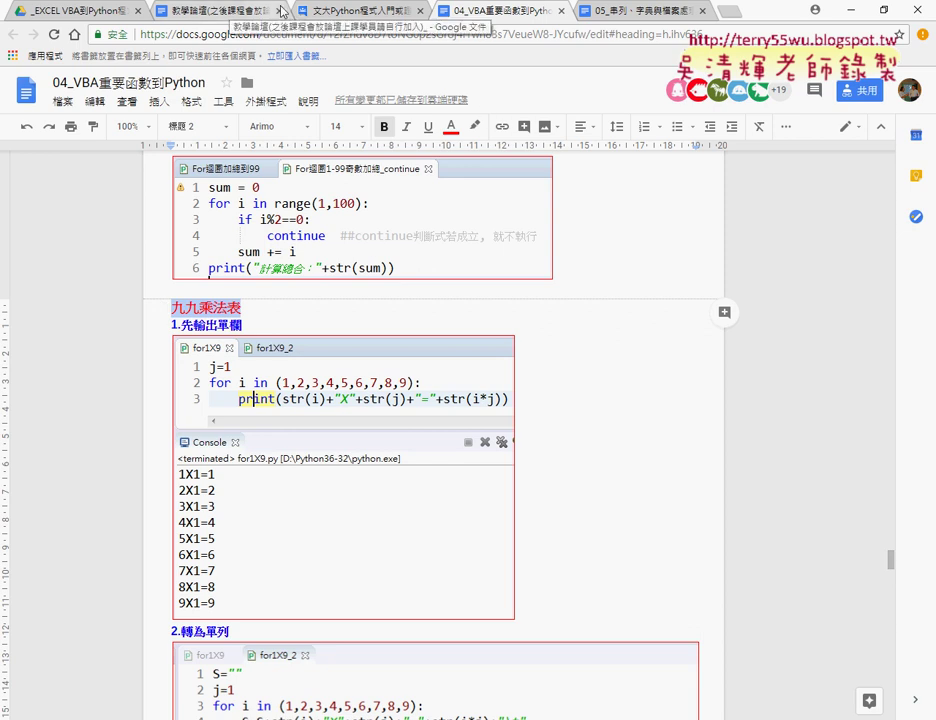
- Open the 第3次FOR迴圈 lesson post from the Google Groups topic list
left_click(342, 10)
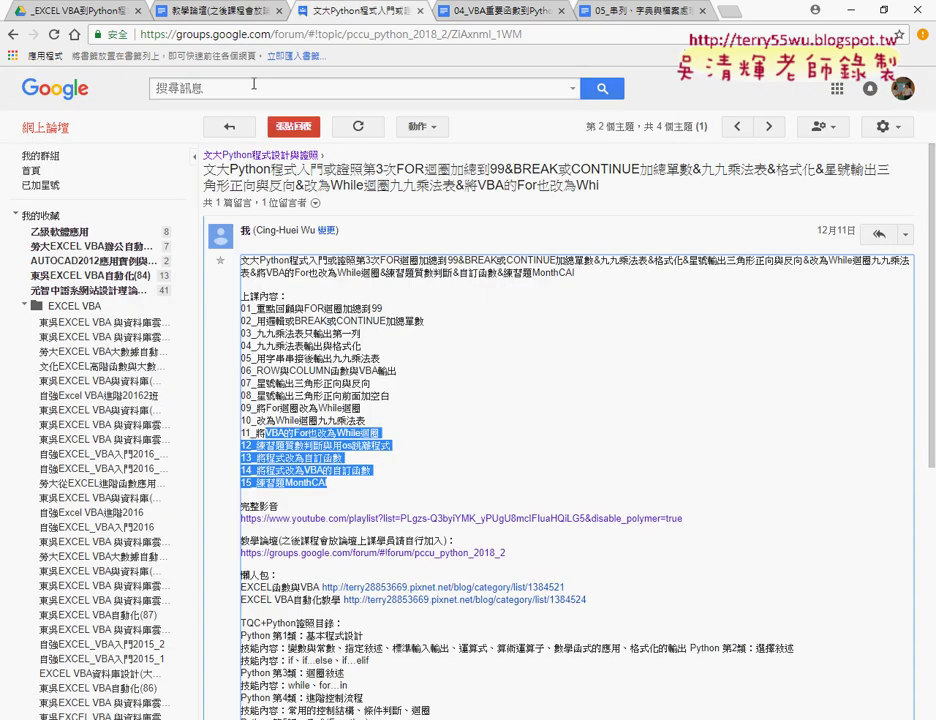
left_click(17, 34)
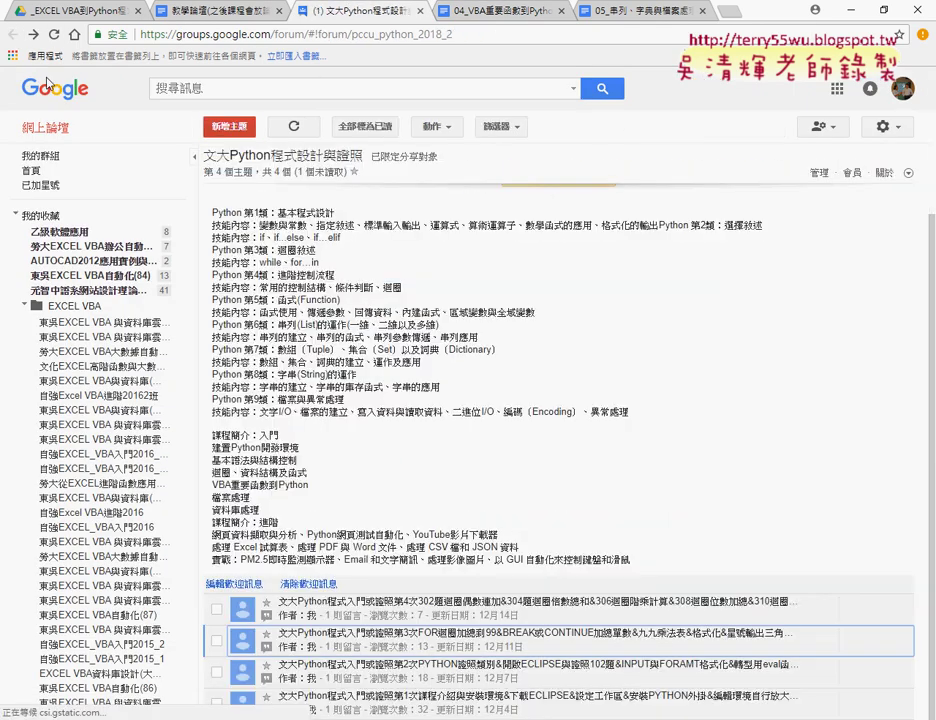
left_click(420, 633)
- Highlight lesson items 09 and 11 on For-to-While loops, then bring up the blank Excel workbook
left_click_drag(255, 433, 401, 433)
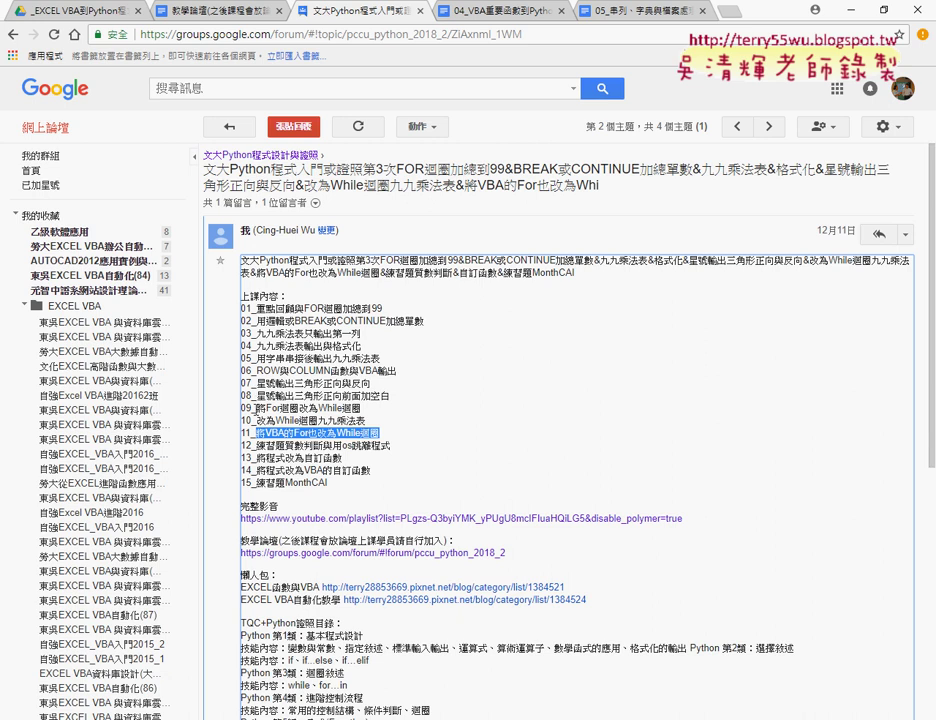
left_click_drag(255, 409, 360, 410)
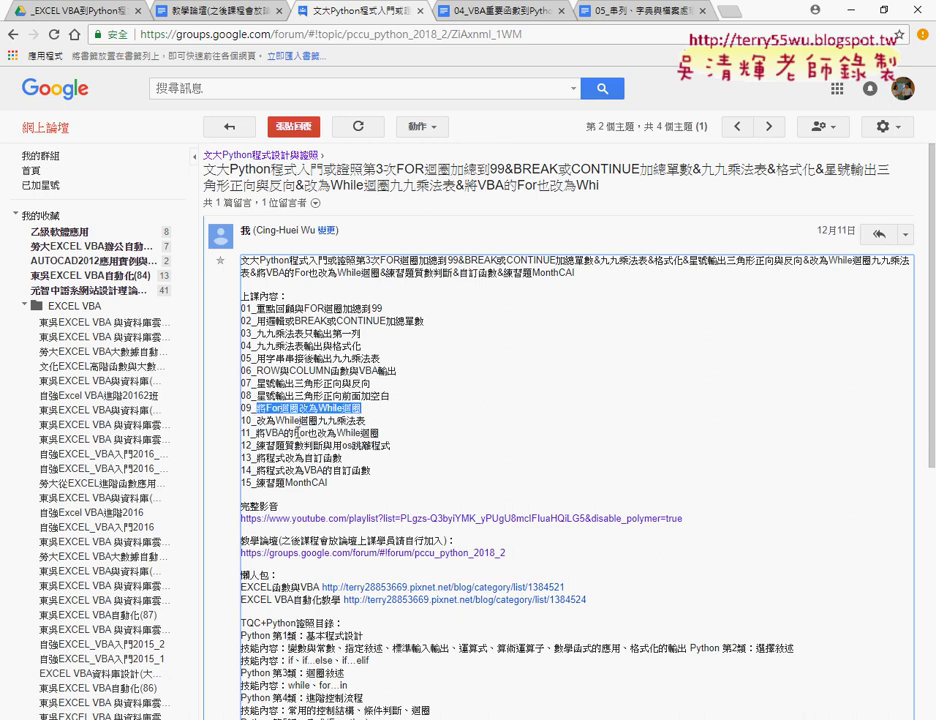
left_click_drag(255, 433, 391, 441)
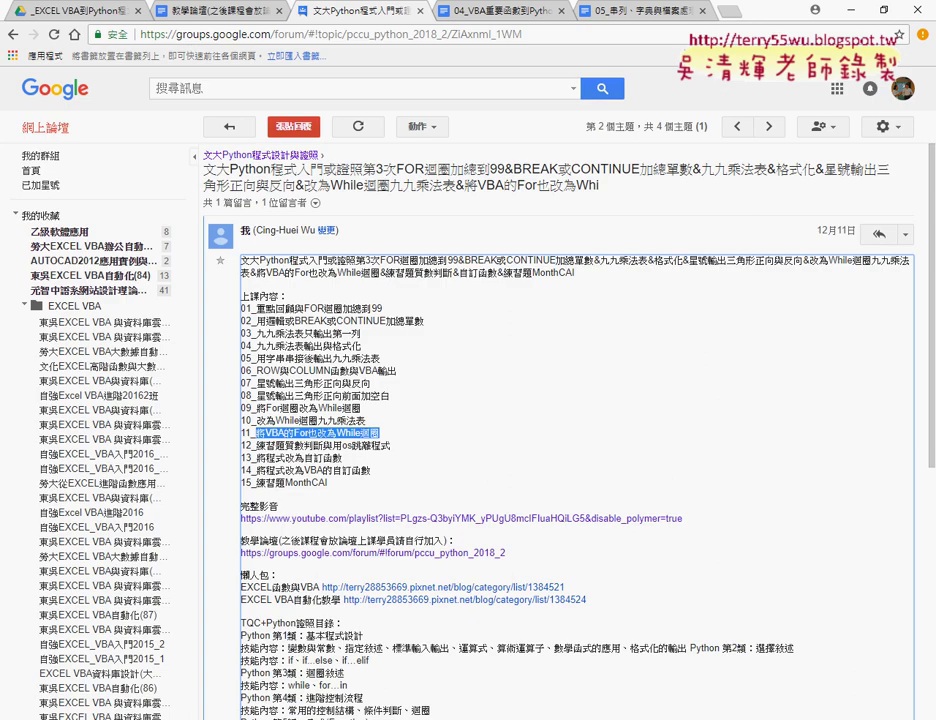
left_click(850, 11)
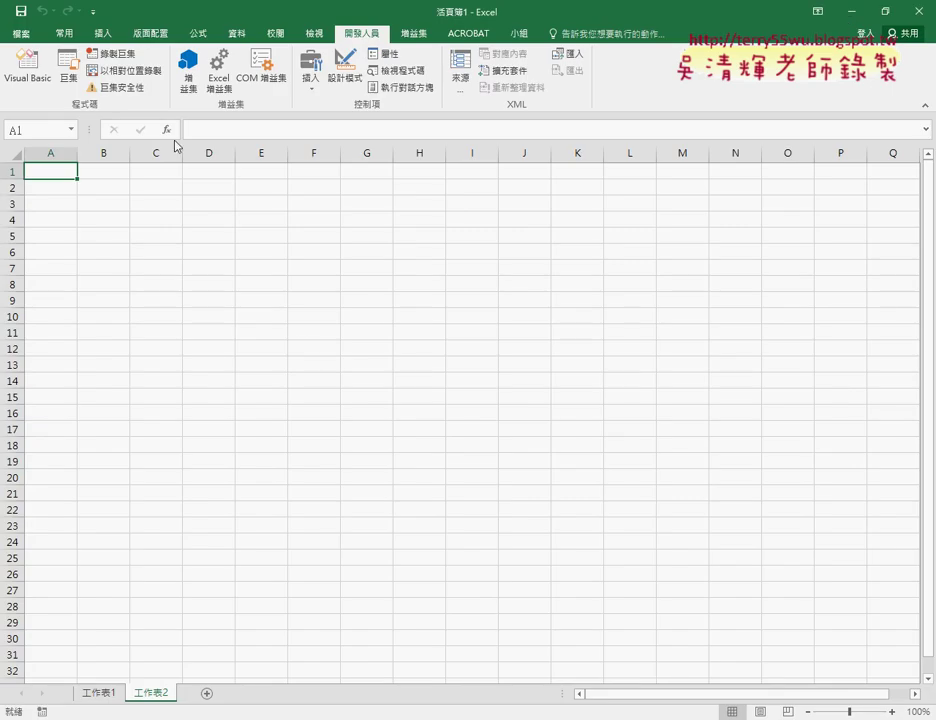
- Insert the COLUMN() function into cell A1, backing out of a mistaken COLUMNS pick
left_click(167, 129)
left_click(492, 279)
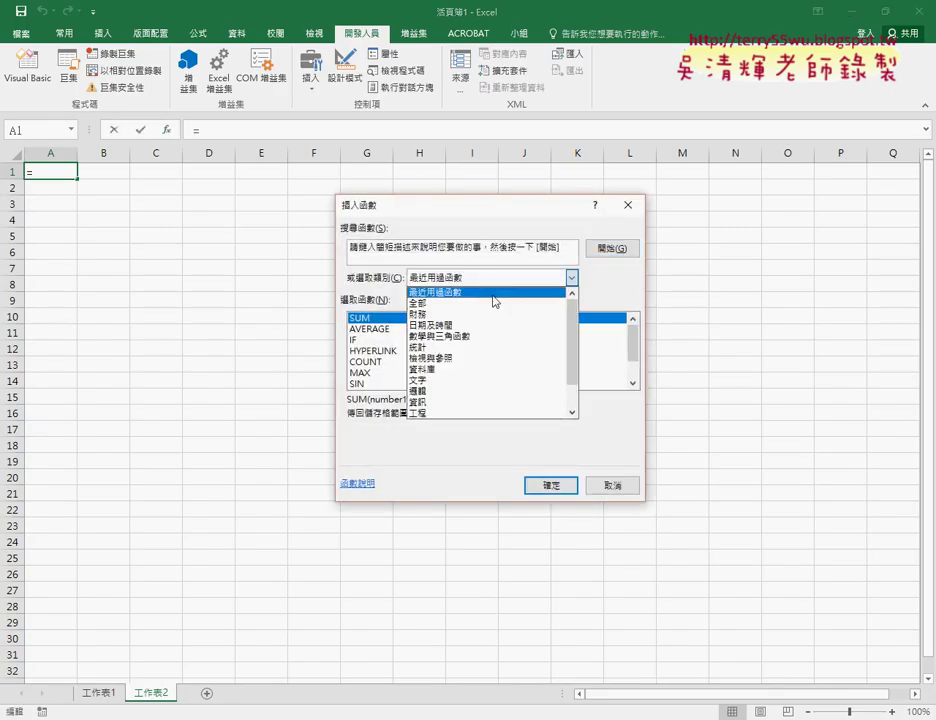
left_click(499, 359)
double_click(464, 359)
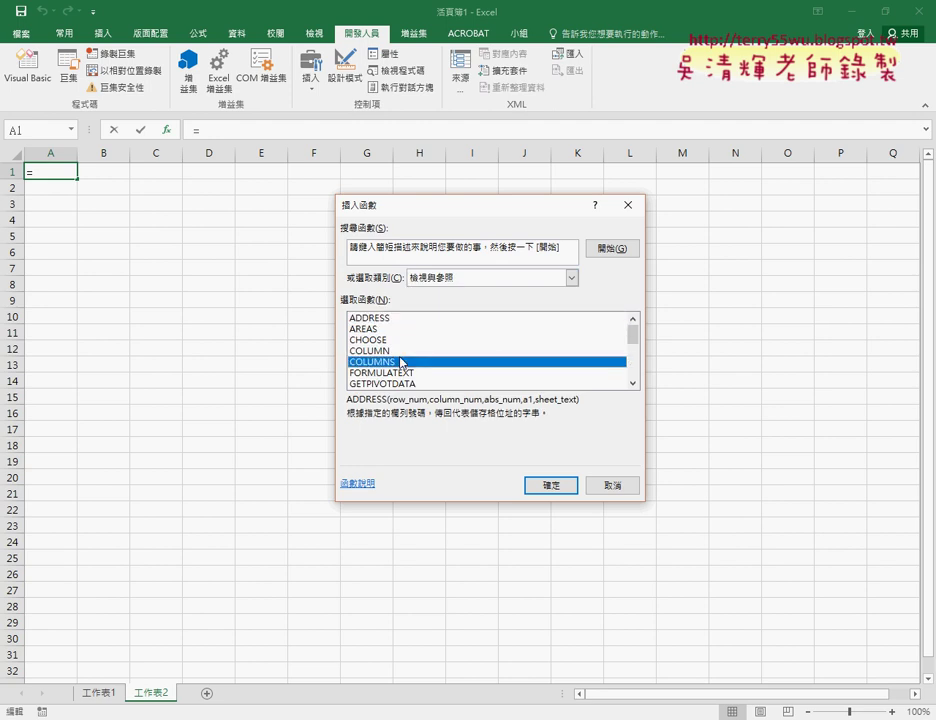
left_click(650, 416)
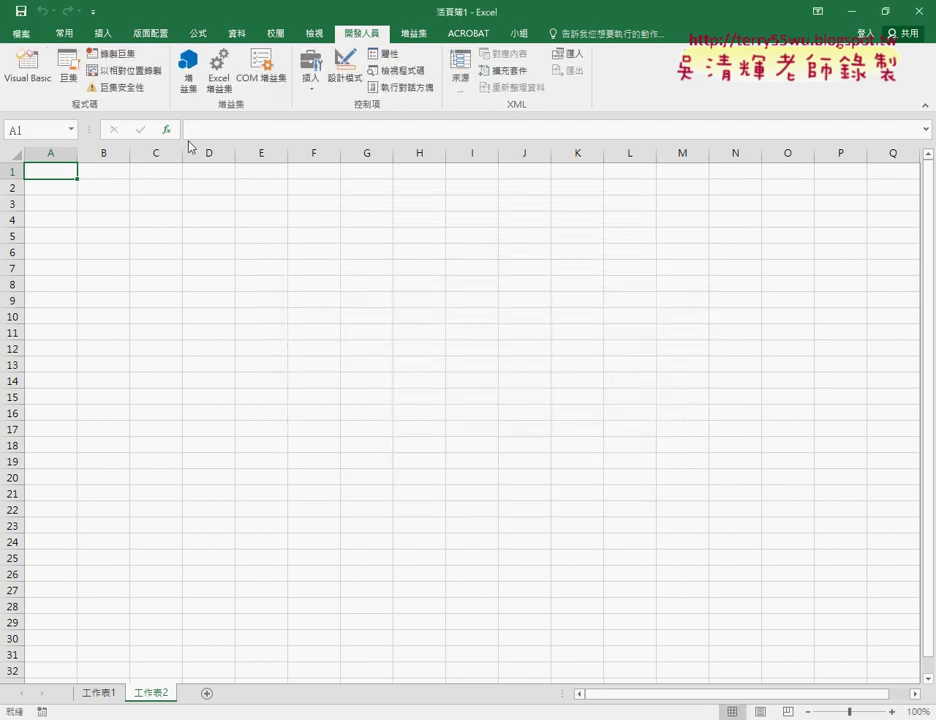
left_click(167, 129)
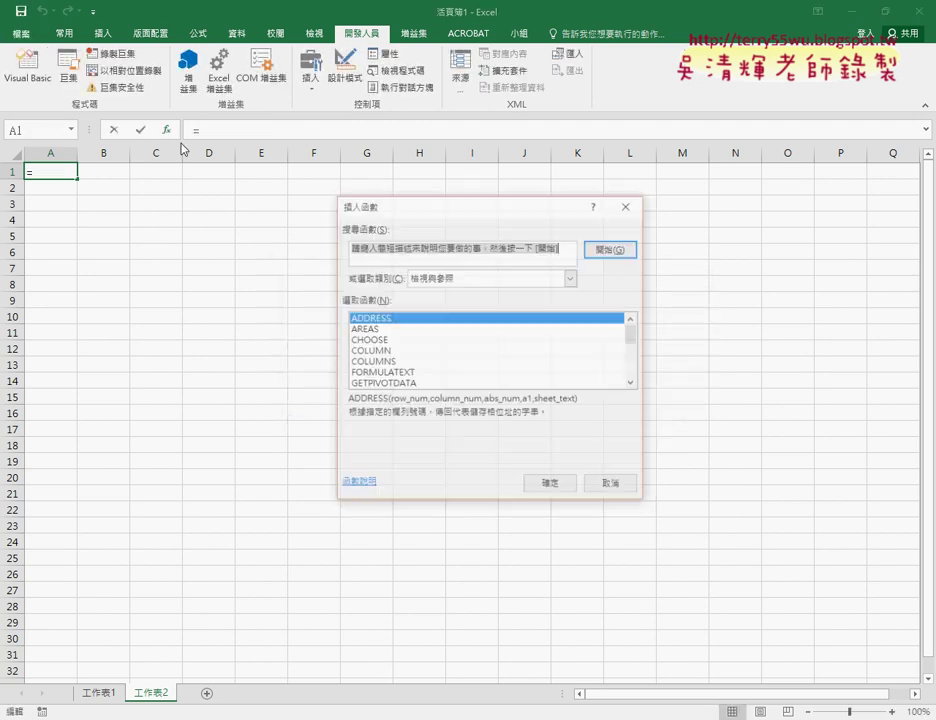
left_click(388, 352)
left_click(436, 282)
left_click(437, 284)
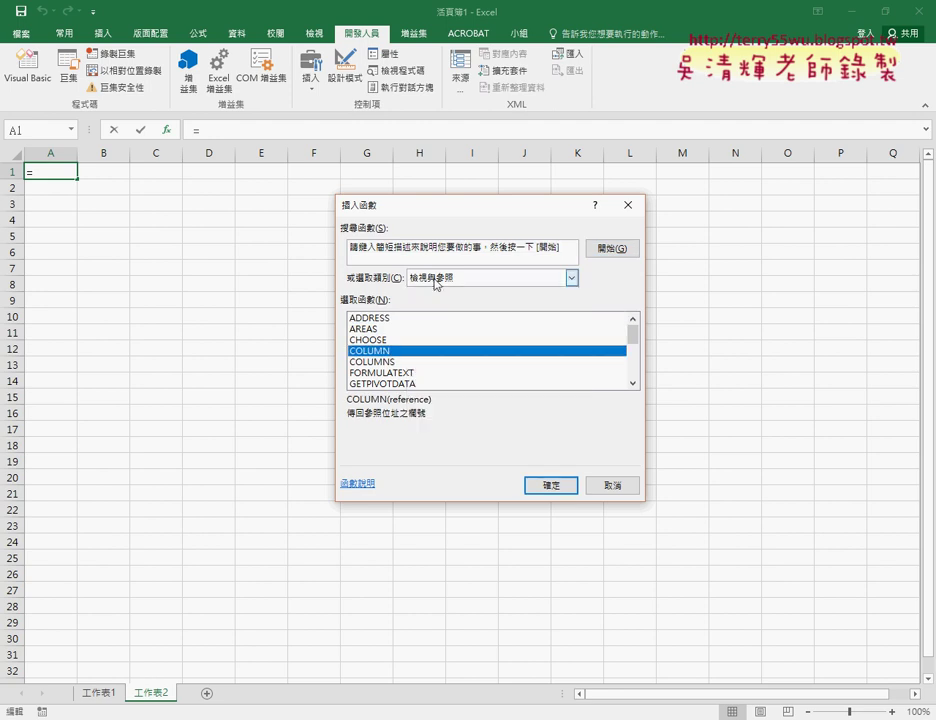
double_click(386, 355)
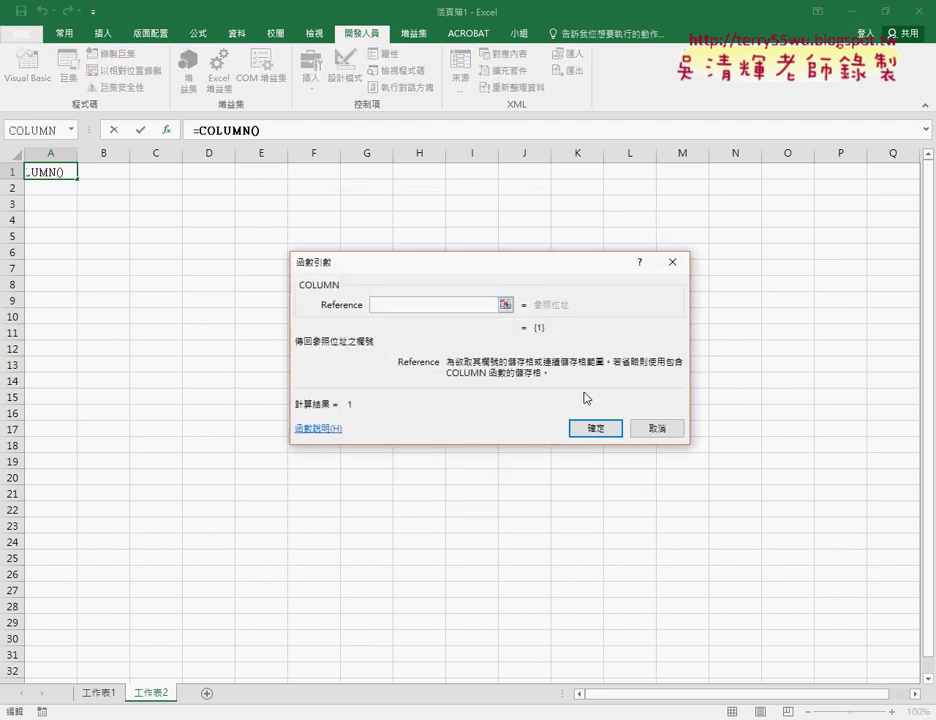
left_click(594, 428)
- Extend A1's formula with &"X"& and ROW() to get =COLUMN()&"X"&ROW()
left_click(289, 128)
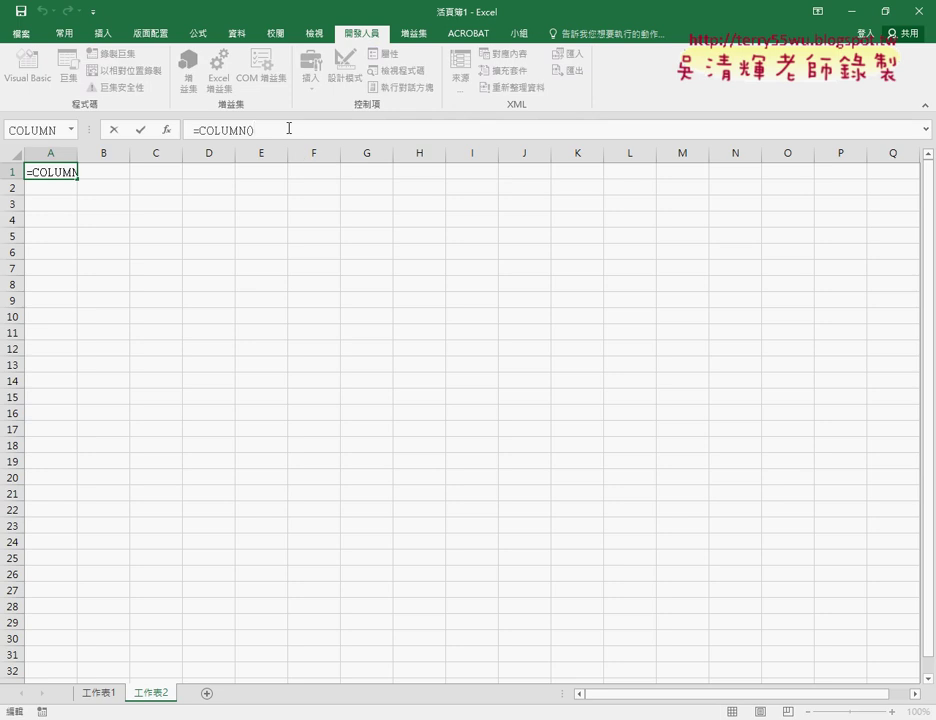
type("&")
type("\"X")
type("\"&")
left_click(71, 129)
left_click(46, 291)
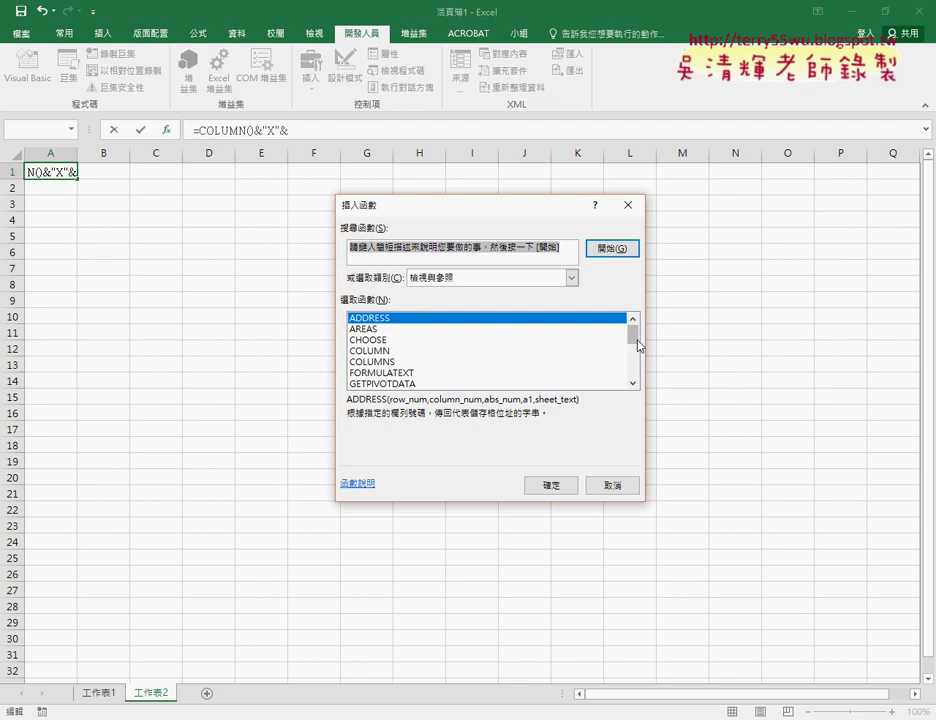
left_click_drag(632, 335, 634, 368)
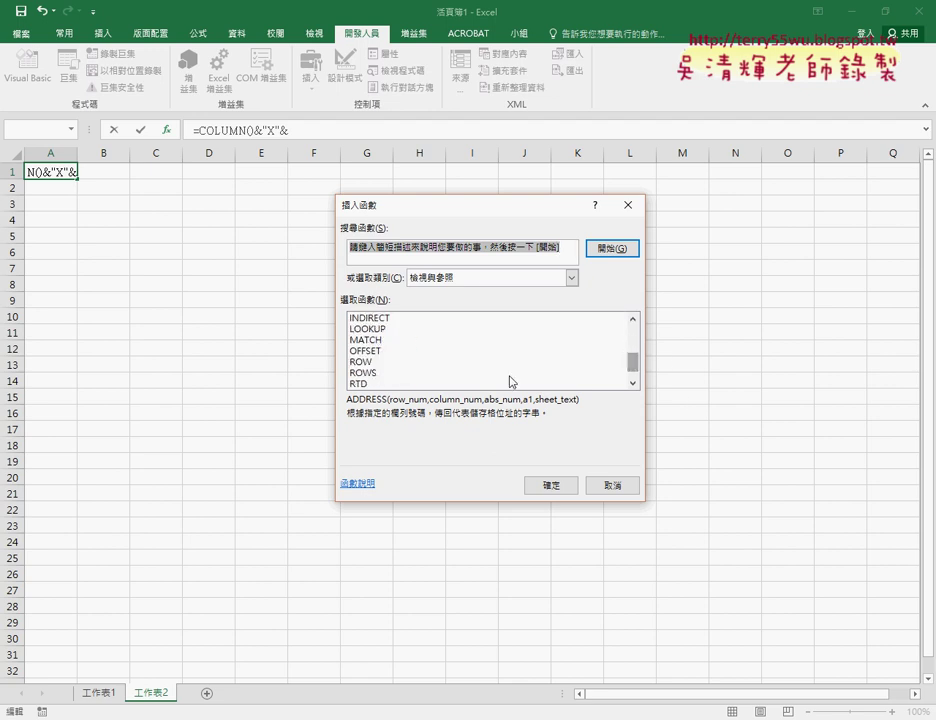
double_click(362, 362)
left_click(600, 428)
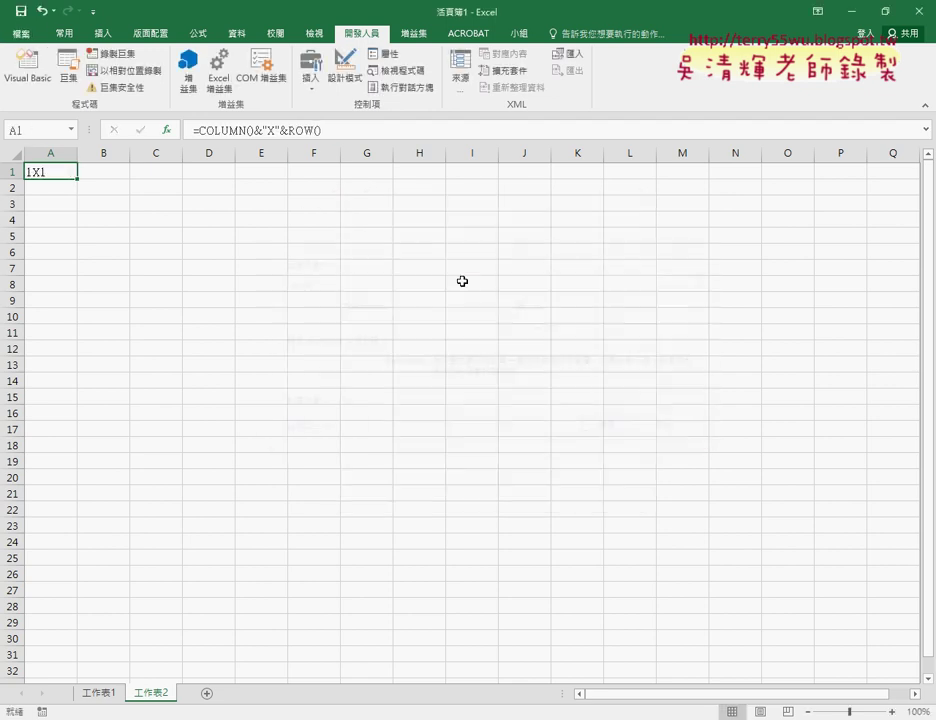
- Append &"="& plus a pasted COLUMN()&"X"&ROW(), changing its &"X" to * for the product
left_click(393, 129)
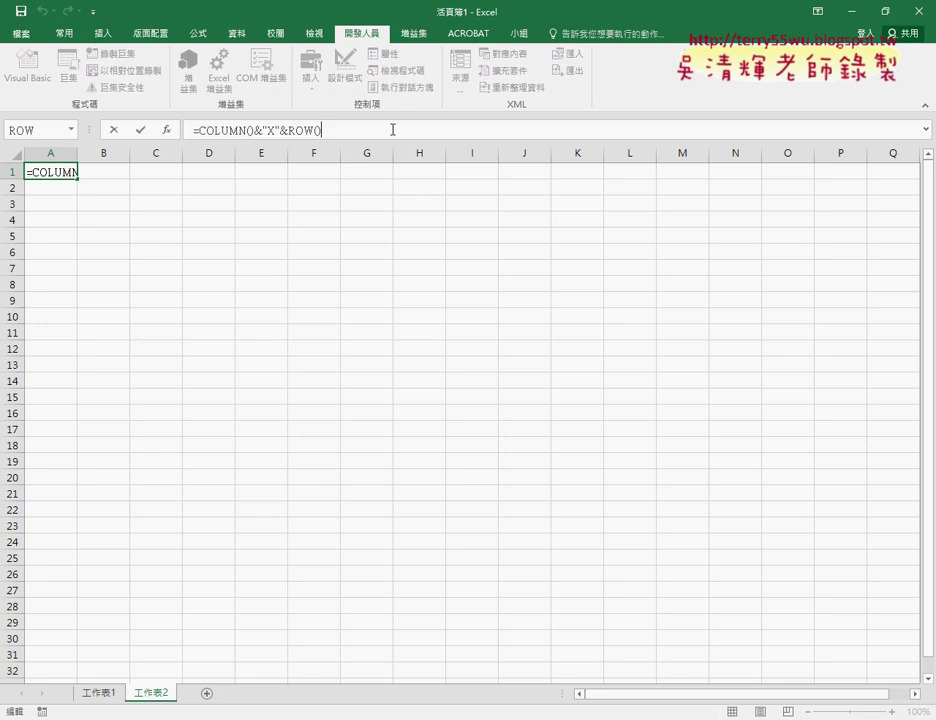
type("&\"")
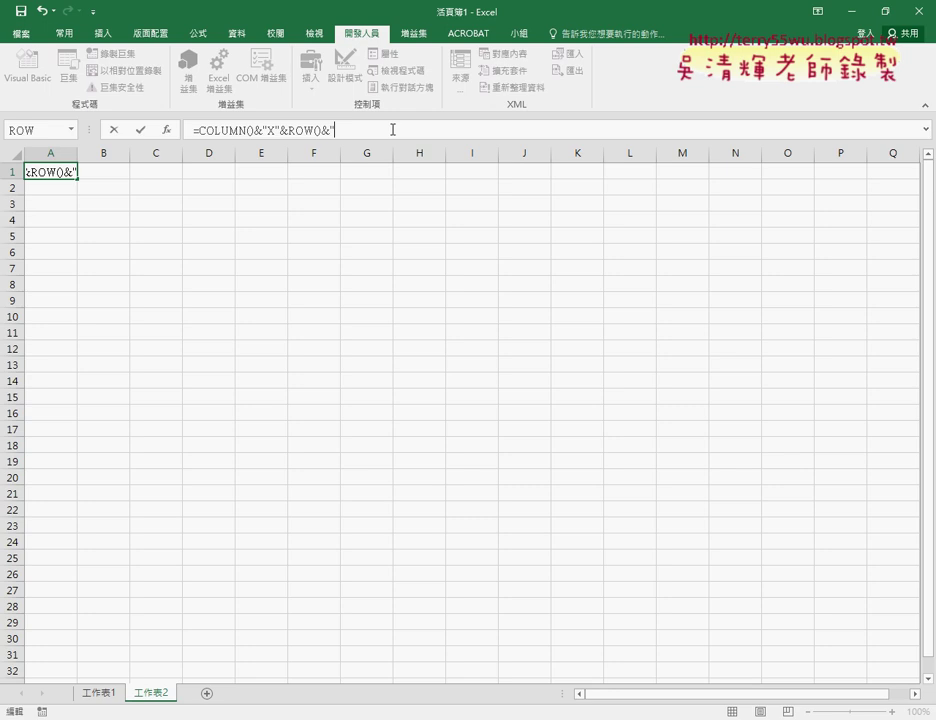
type("\"")
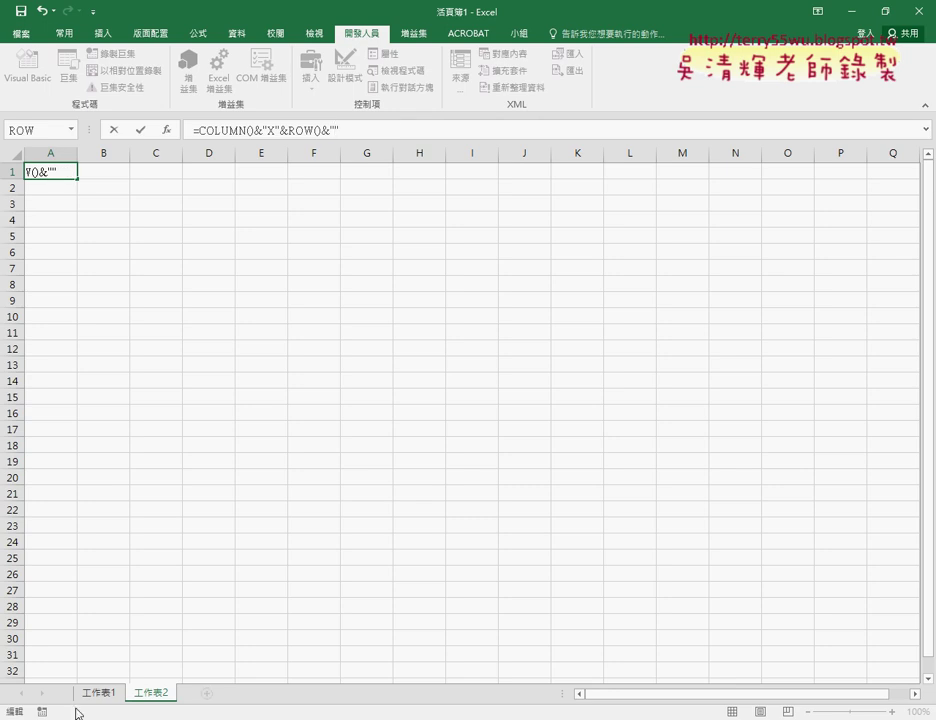
type("=")
type("&")
left_click_drag(321, 131, 197, 131)
right_click(226, 134)
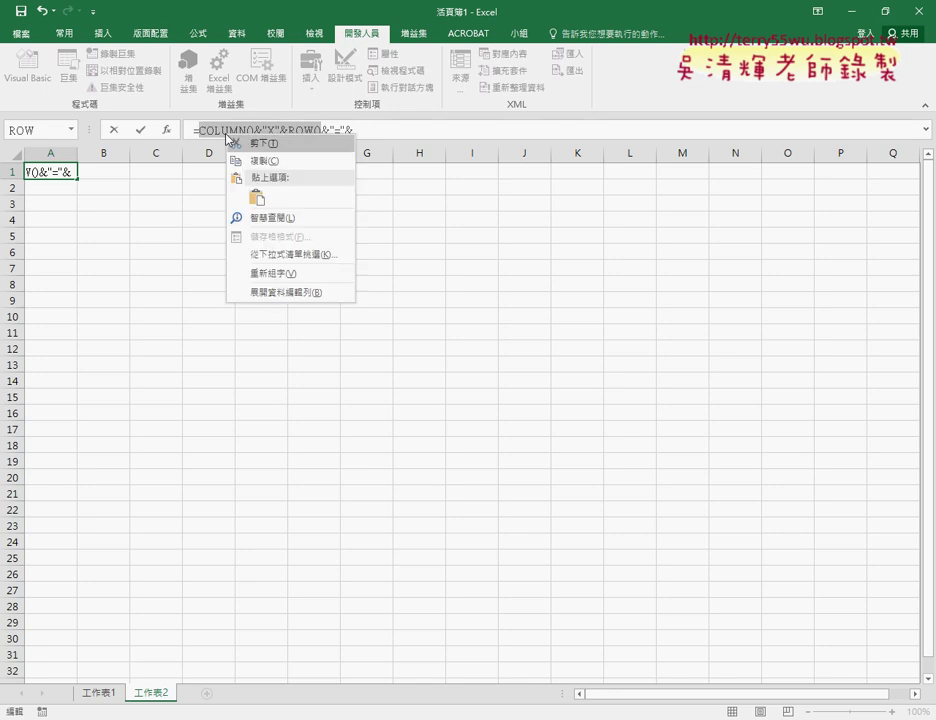
left_click(264, 159)
right_click(356, 135)
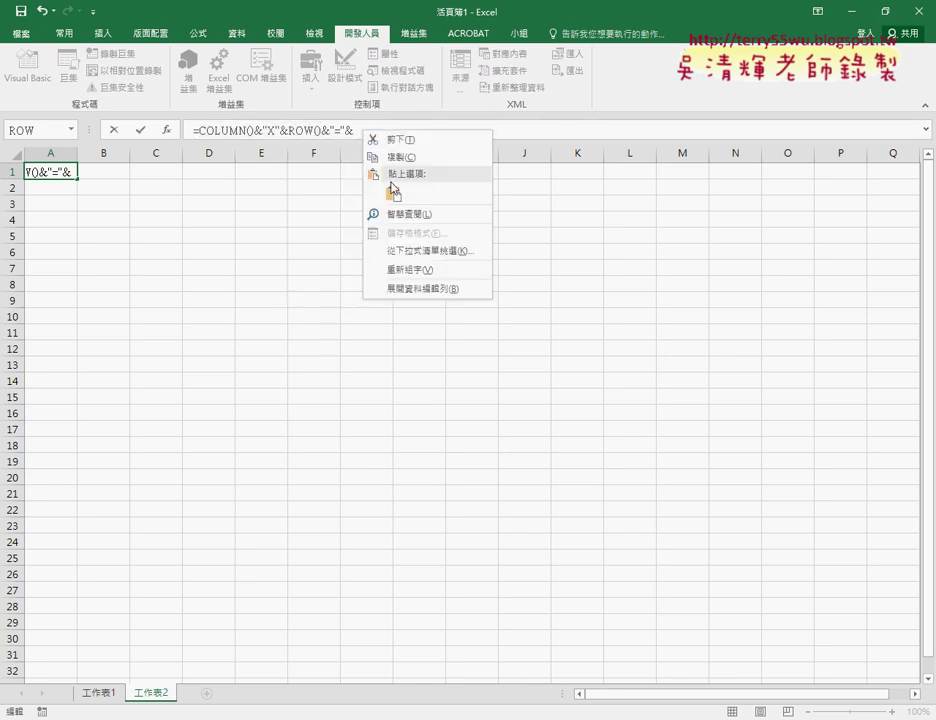
left_click(390, 191)
left_click_drag(409, 132, 440, 131)
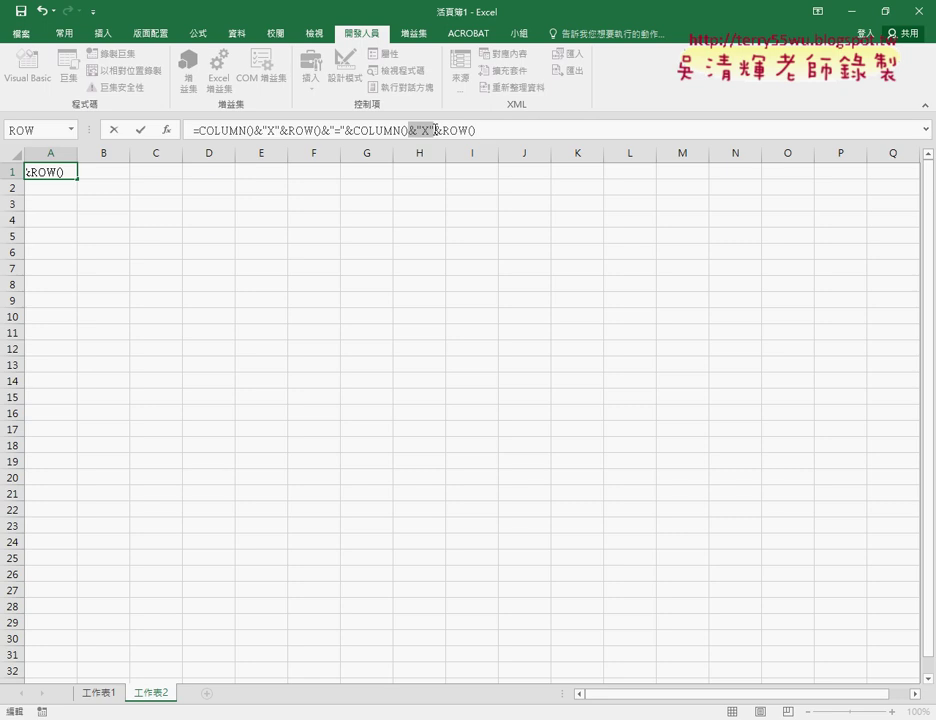
type("*")
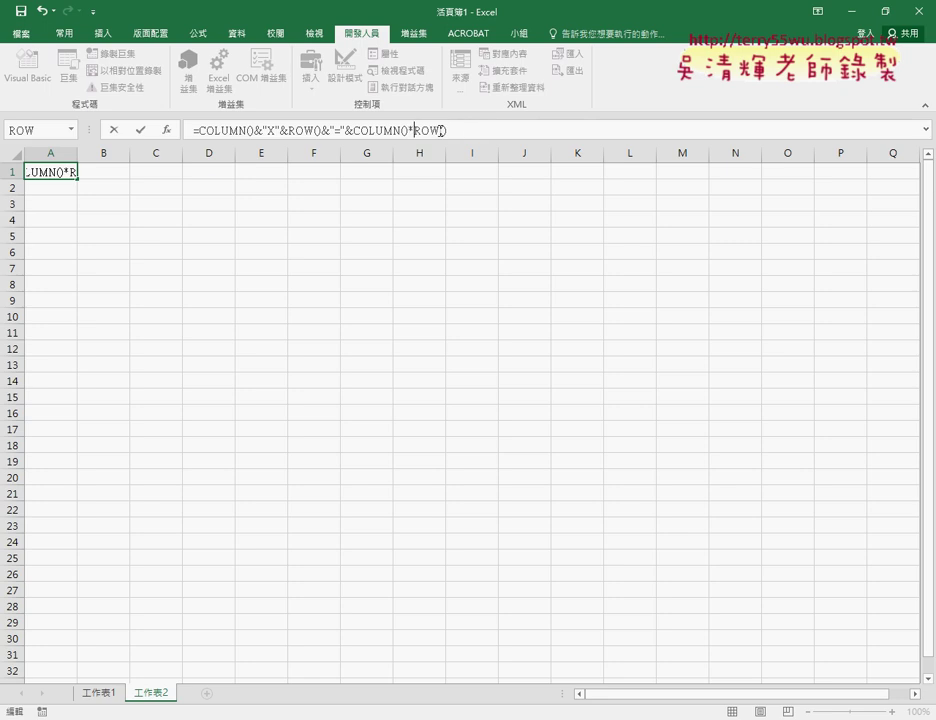
left_click(141, 131)
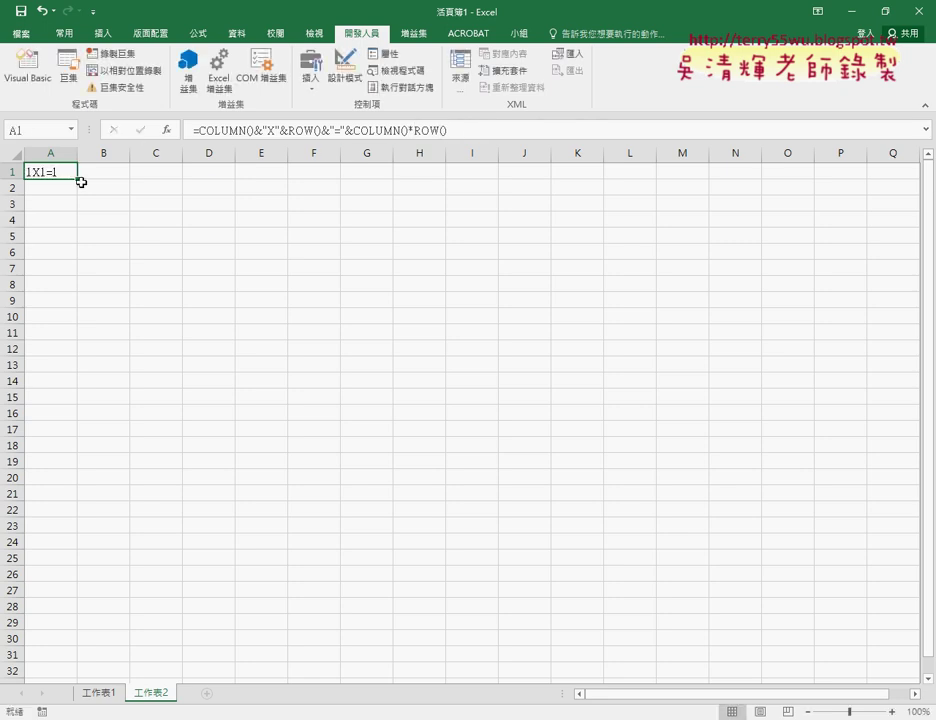
- Fill A1's formula across A1:I9 on 工作表2, then add a new blank sheet
mouse_move(78, 178)
left_mouse_down()
mouse_move(496, 176)
mouse_move(500, 311)
left_mouse_up()
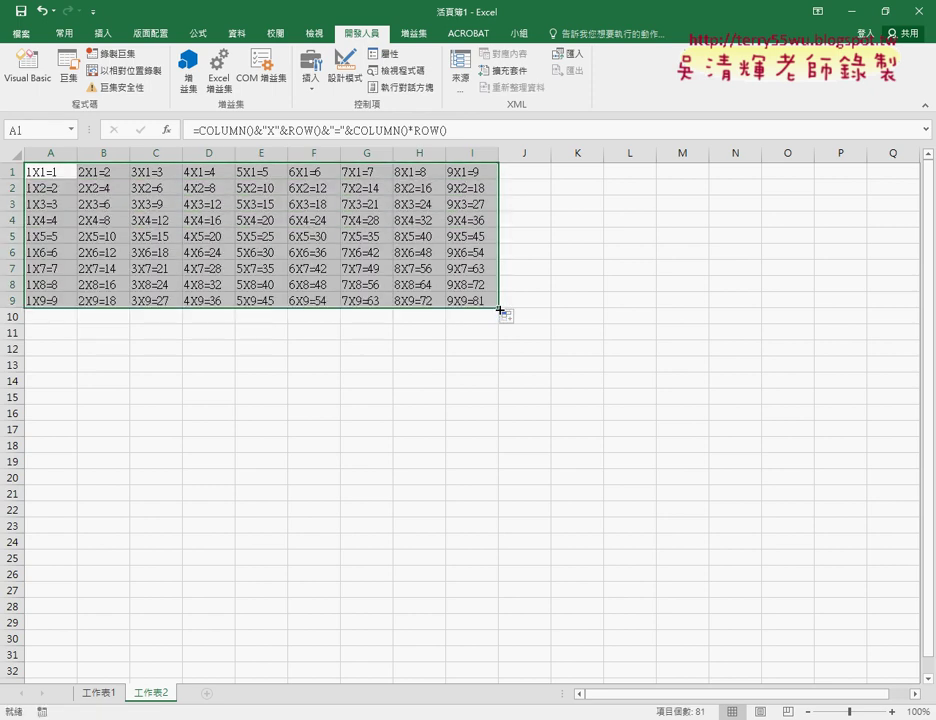
left_click(207, 694)
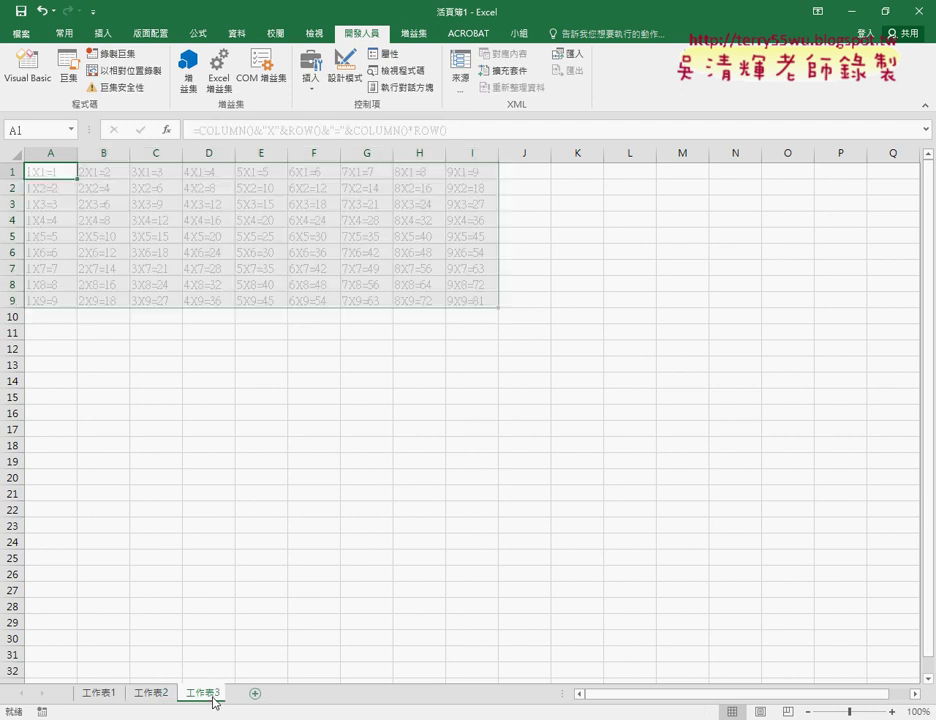
- In the VBA editor, add a new procedure named 九九乘法表 to Module1
left_click(34, 88)
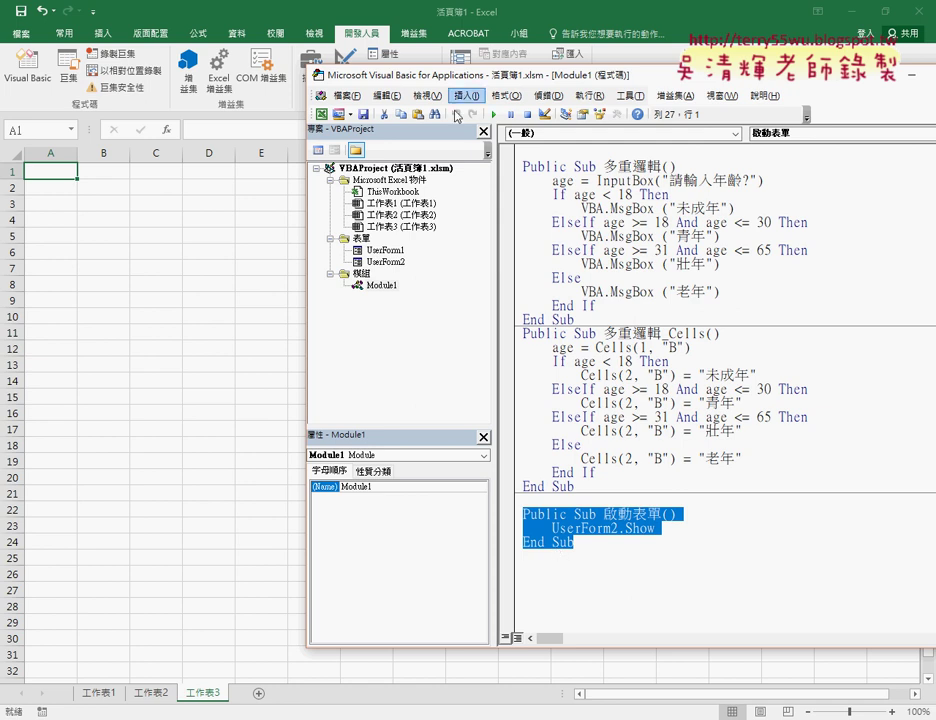
left_click(383, 285)
left_click(527, 555)
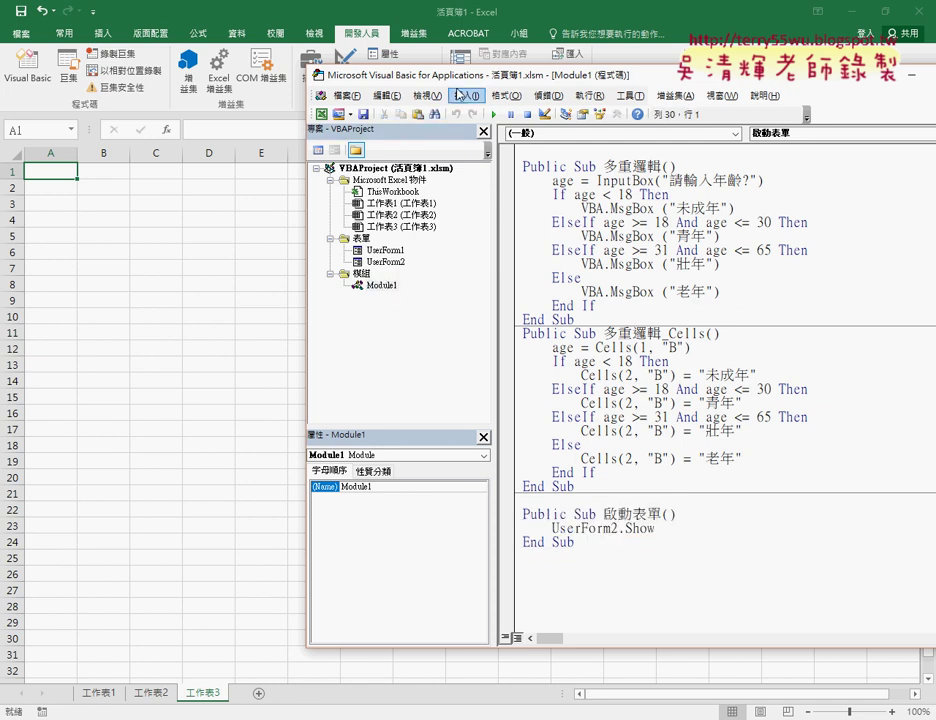
left_click(459, 95)
left_click(485, 114)
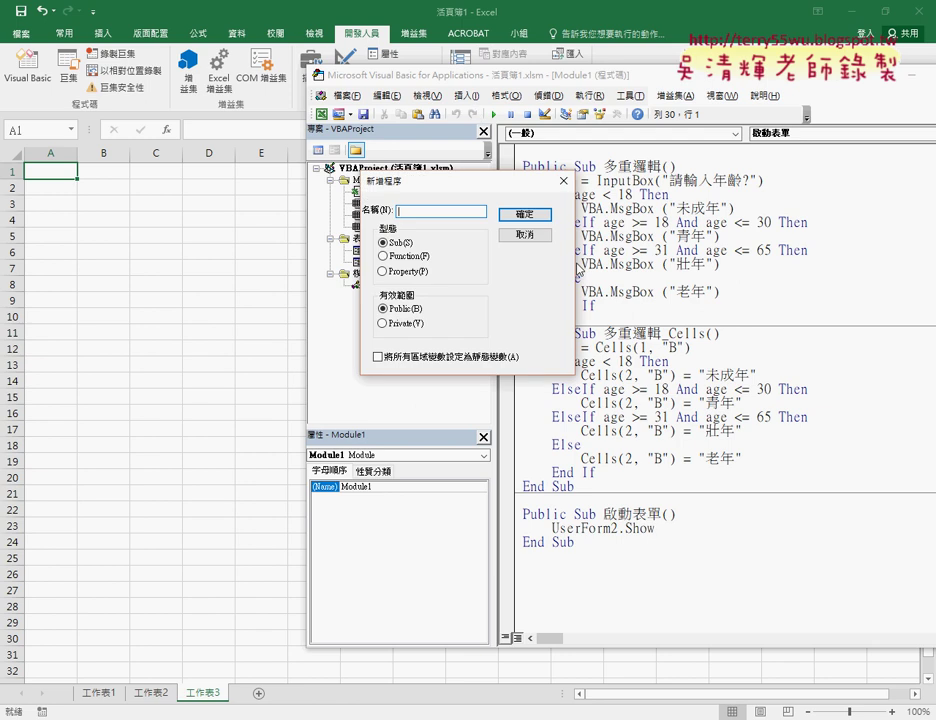
type("agd")
key("BackSpace")
key("BackSpace")
key("BackSpace")
type("久久")
type("乘法")
type("ㄅㄧㄠ3")
key("Return")
key("Return")
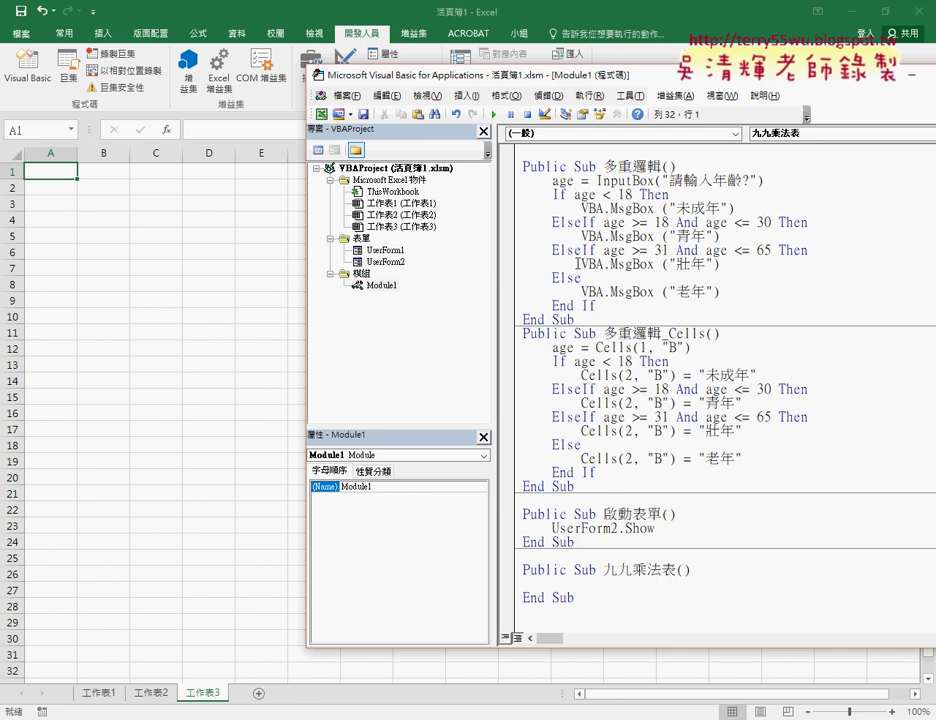
- Write a For i = 1 To 9 … Next loop in the procedure and copy it
key("Tab")
type("for ")
type("i")
type("=1 ")
type("to ")
type("9")
key("Return")
key("Return")
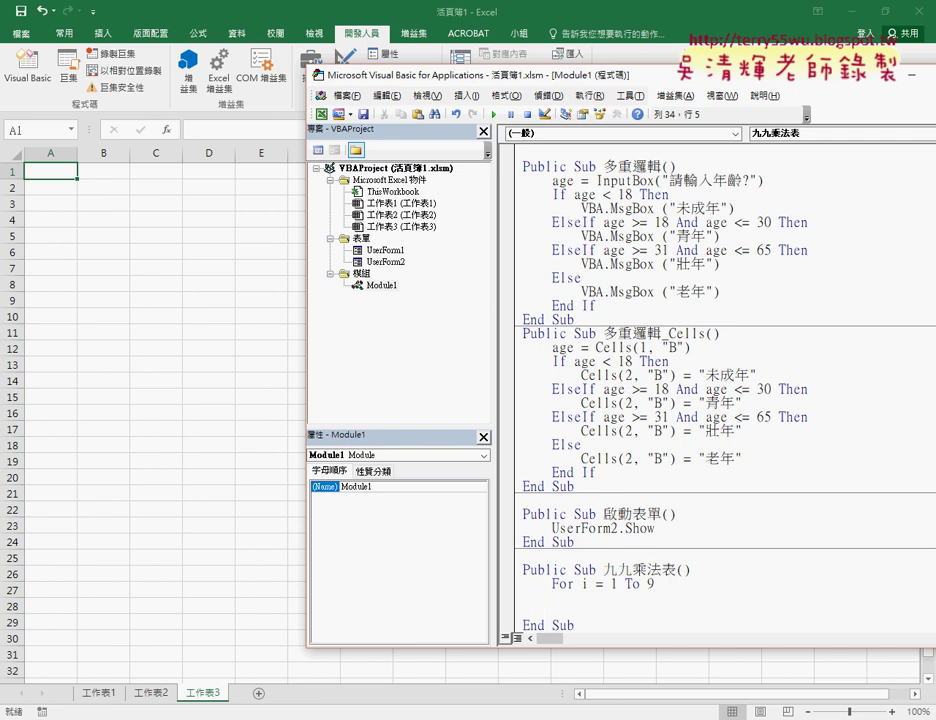
type("next")
left_click_drag(580, 612, 511, 587)
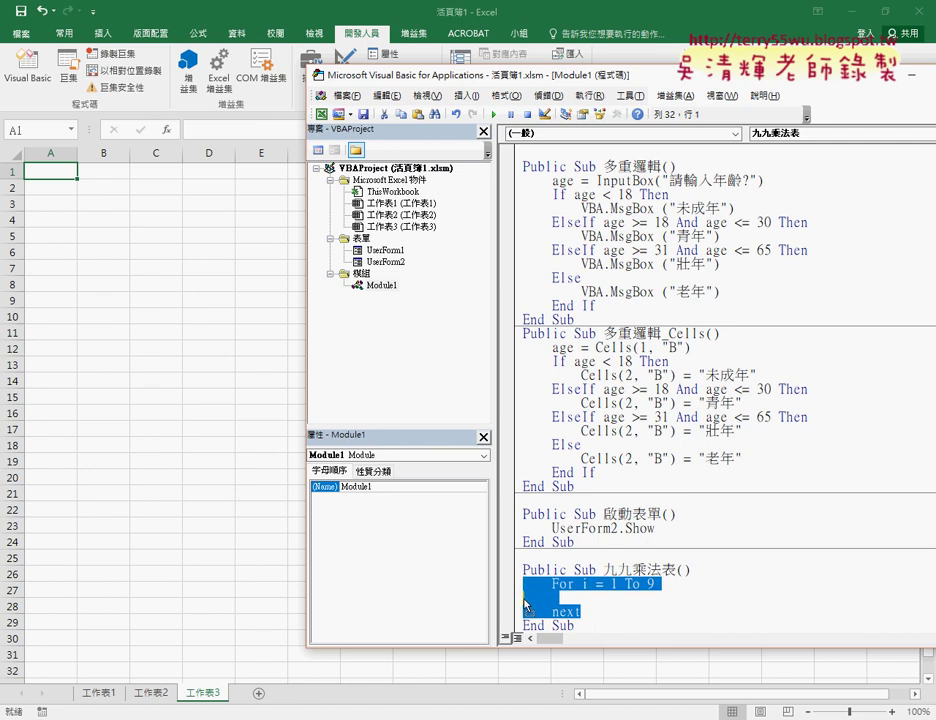
left_click(600, 608)
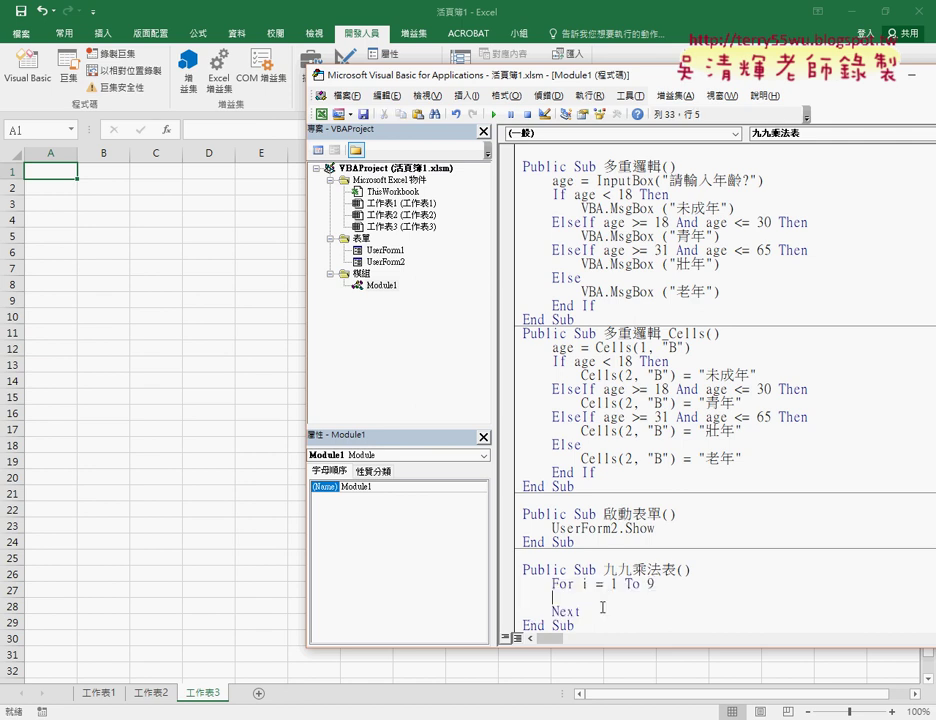
left_click_drag(600, 608, 519, 588)
scroll(560, 595, "down", 1)
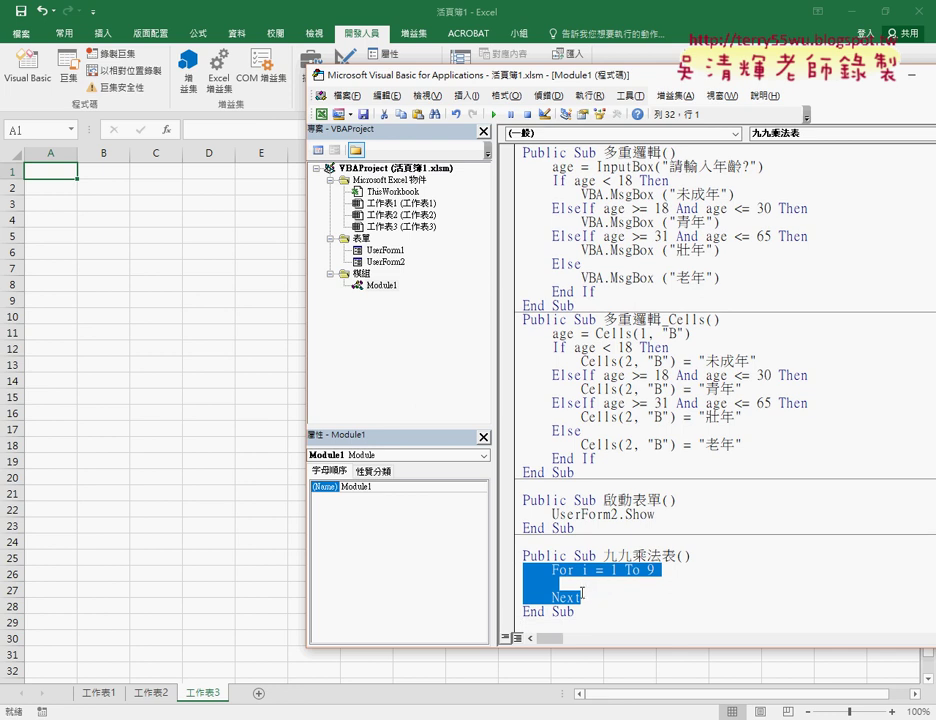
key("ctrl+c")
- Paste the loop inside itself as an indented inner loop using variable j
left_click(553, 583)
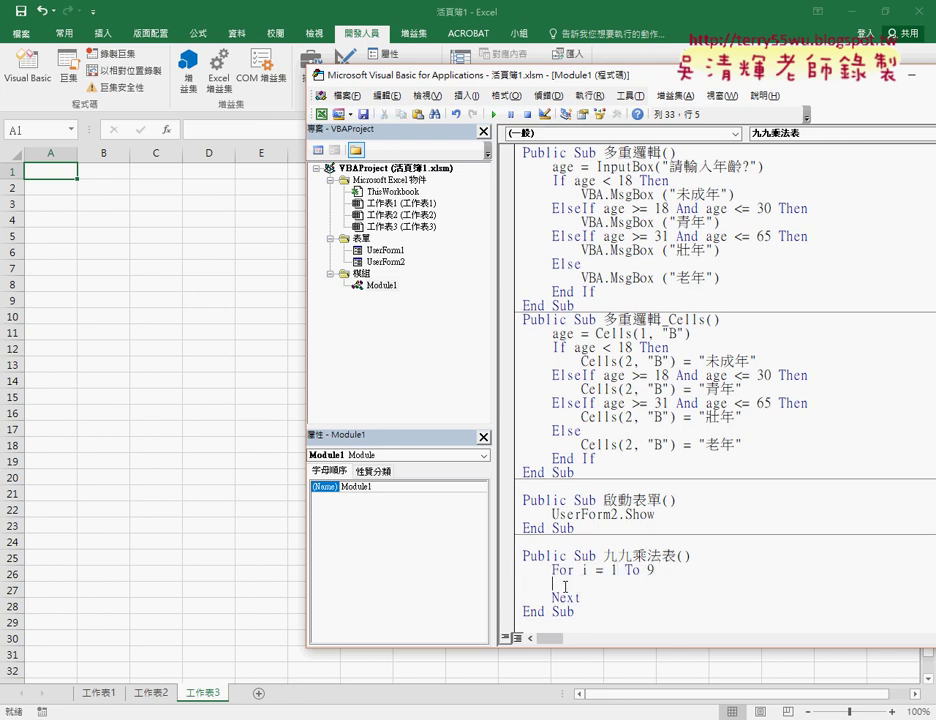
left_click_drag(553, 583, 510, 590)
key("ctrl+v")
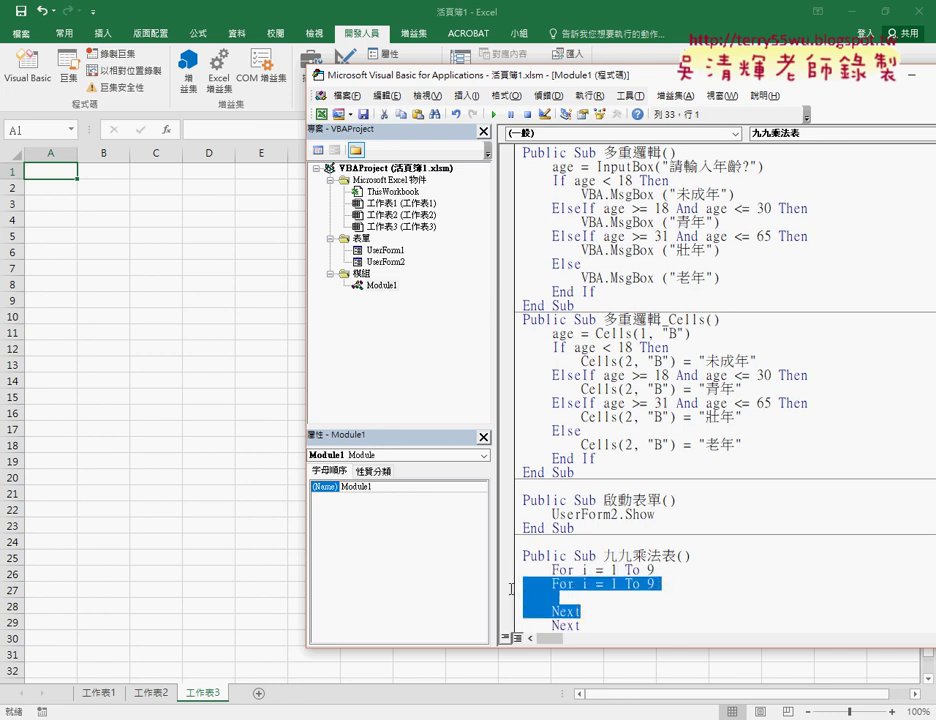
key("Tab")
left_click(615, 583)
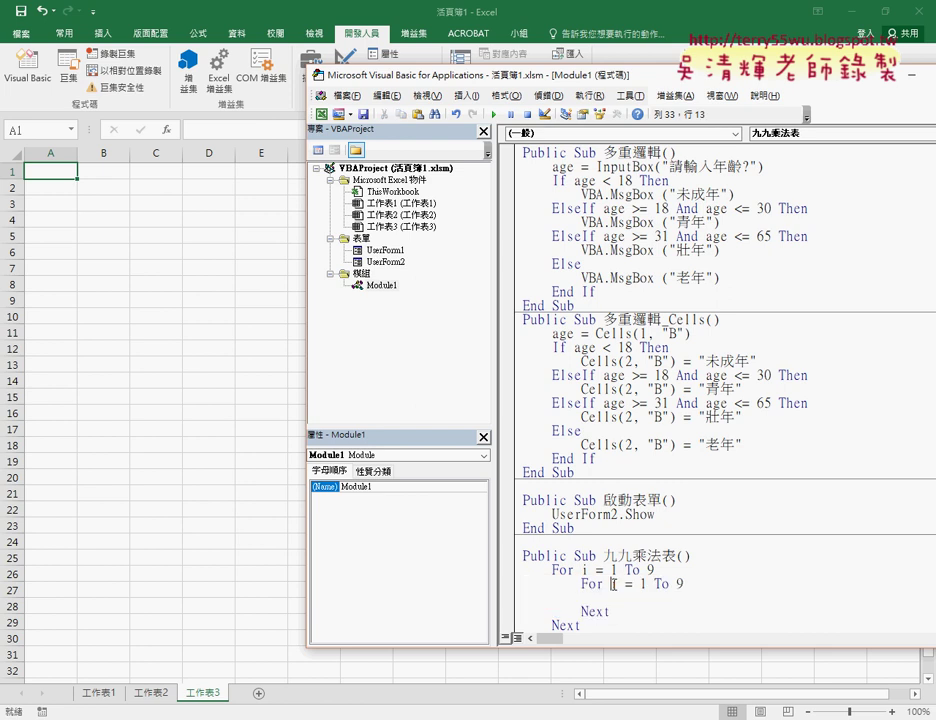
double_click(615, 583)
type("j")
- Add an indented cells(i,j) line inside the inner loop
scroll(610, 570, "down", 1)
left_click(587, 542)
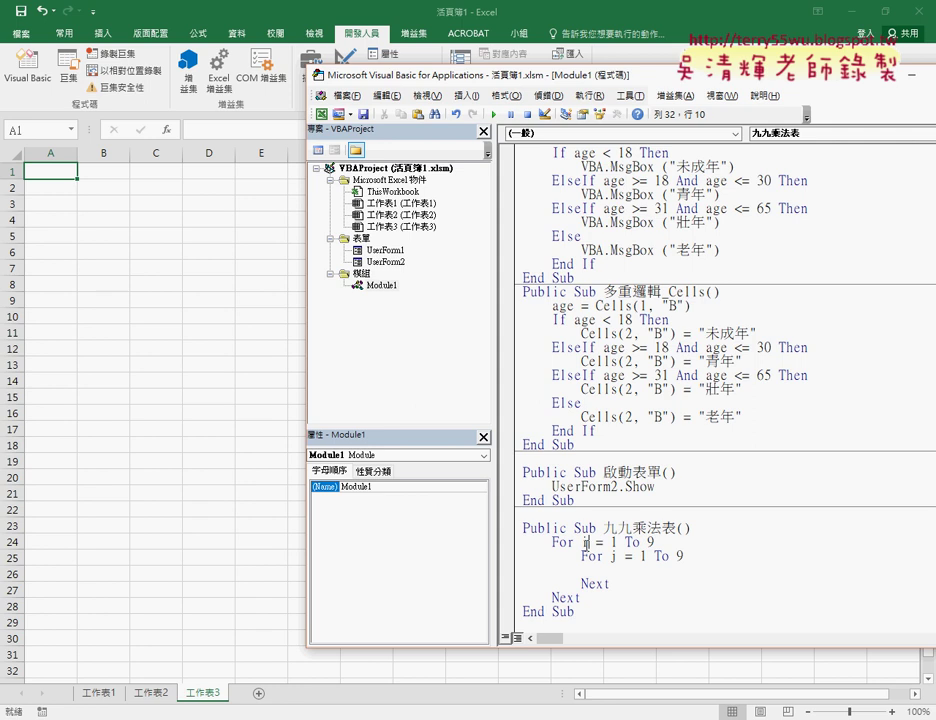
double_click(587, 542)
left_click(627, 570)
key("Tab")
type("cell")
type("s(")
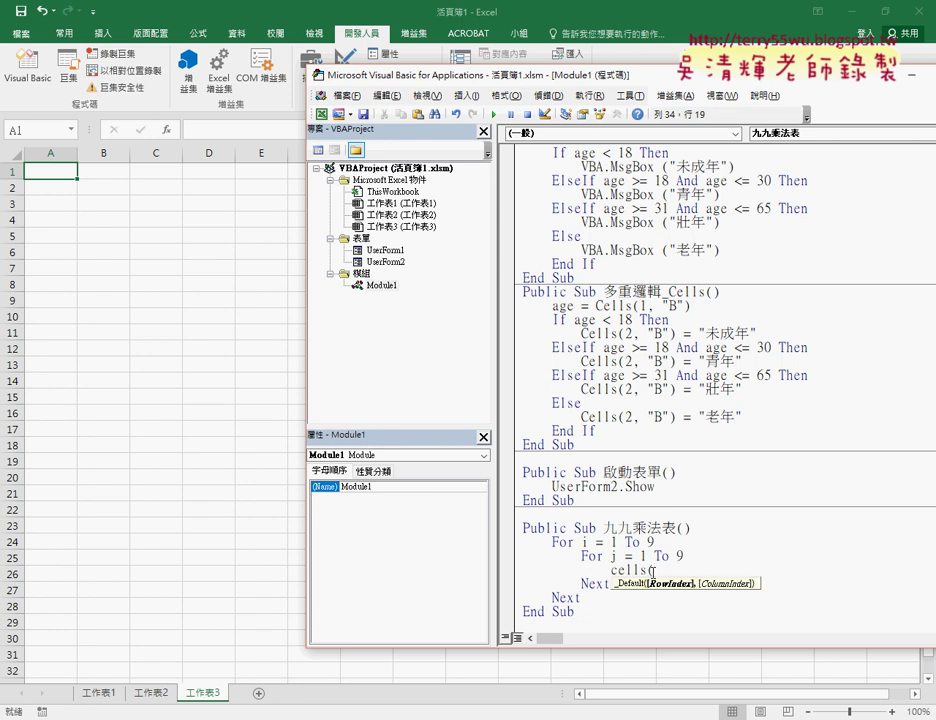
type("i,")
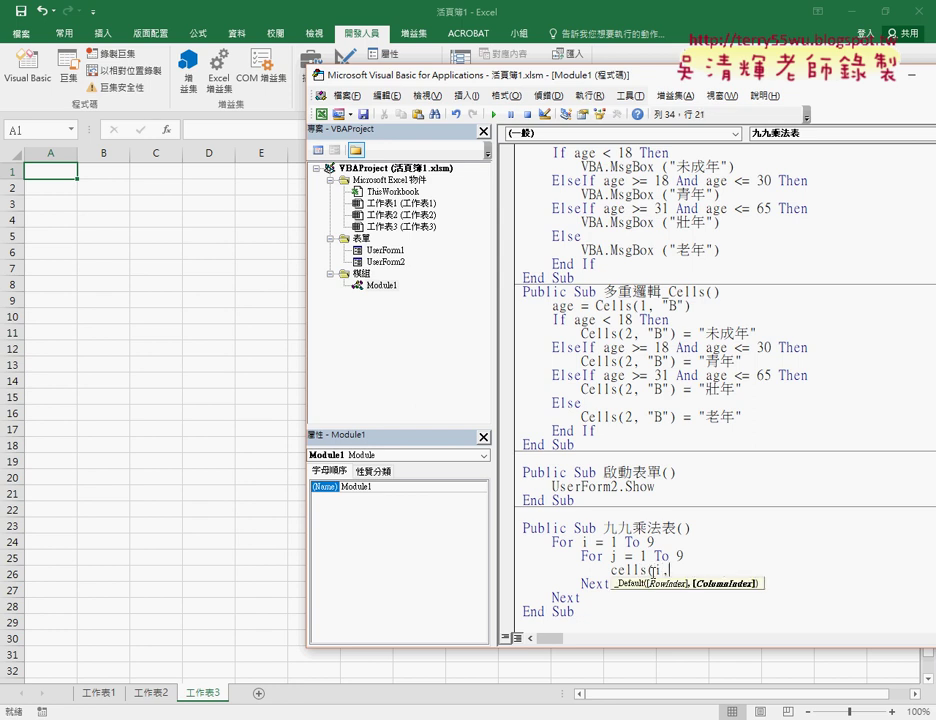
type("j)")
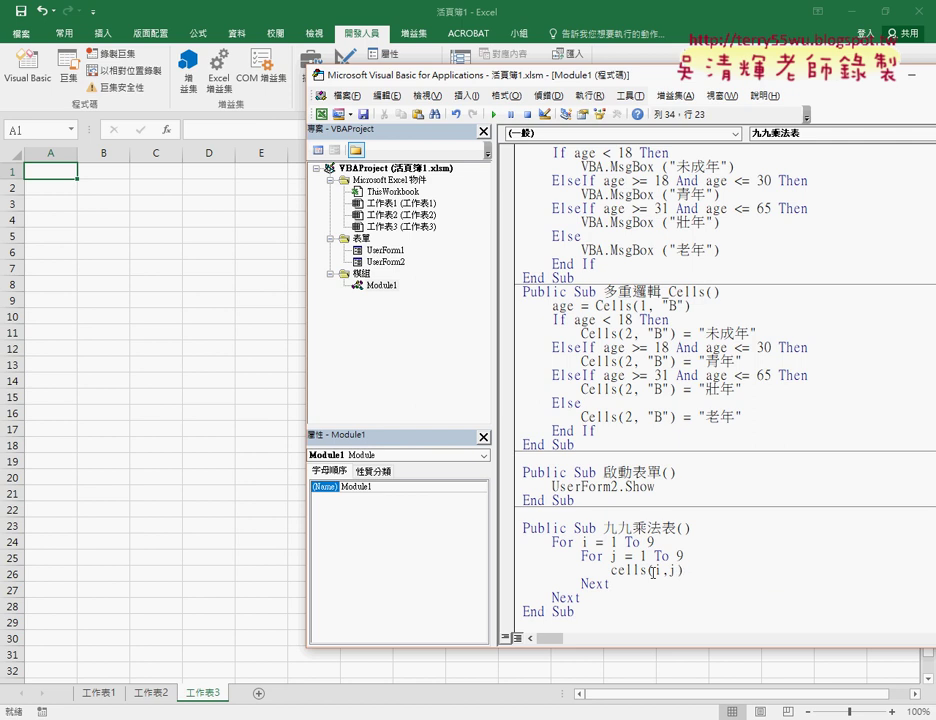
- Complete the inner line as Cells(i, j) = j & "X" & i & "=" & j * i
left_click(614, 570)
left_click_drag(614, 570, 686, 570)
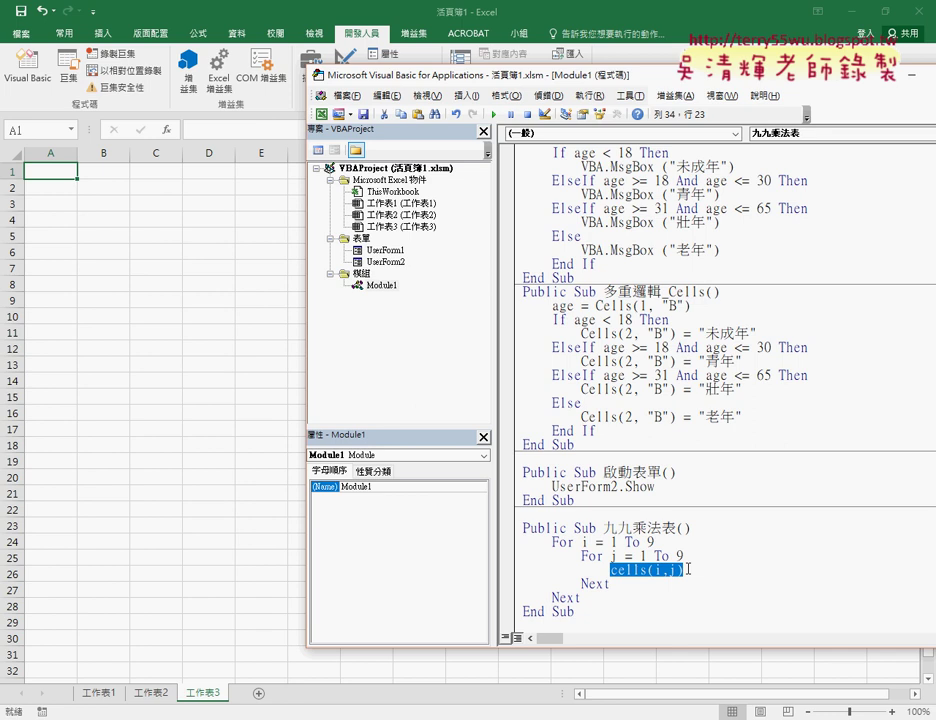
left_click(688, 569)
type("=")
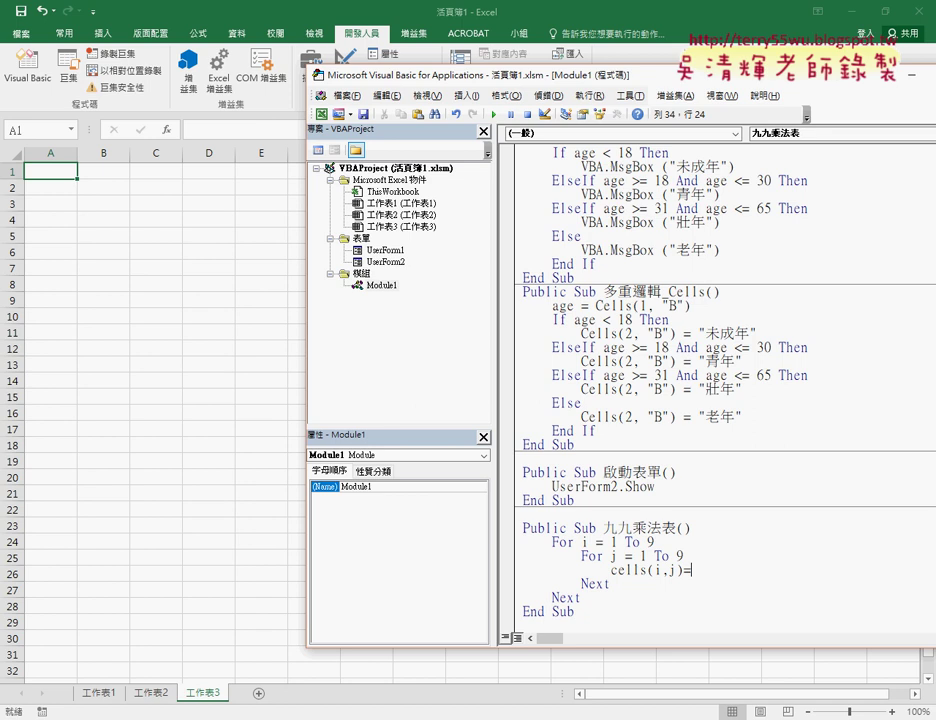
type("j")
type(" & \"")
type("X")
type("\" ")
type("& ")
type("i")
type(" & \"=")
type("\" ")
type("& ")
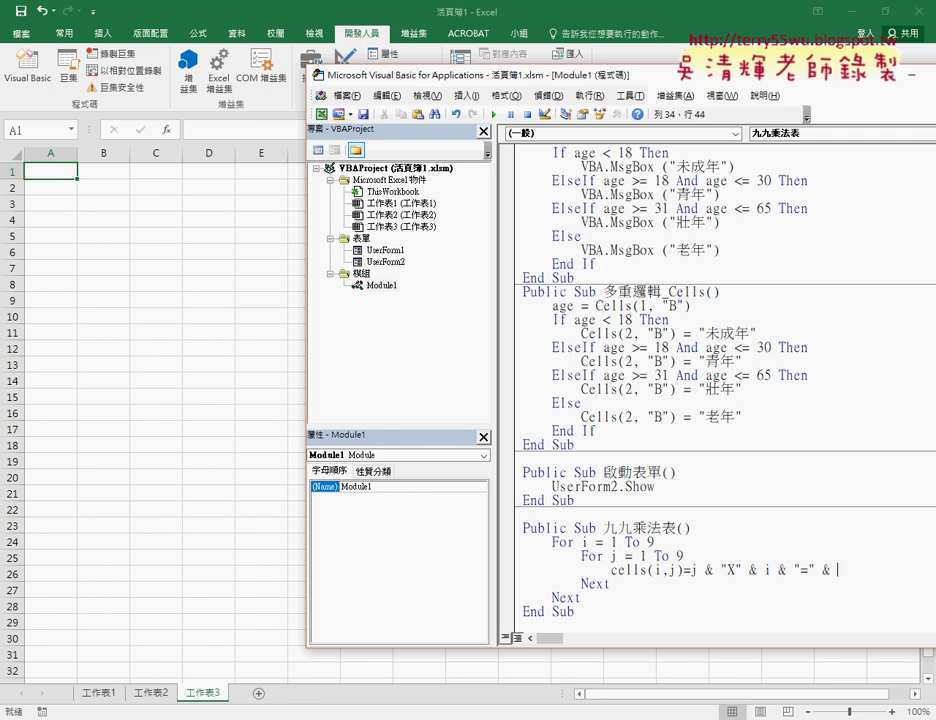
type("j*i")
left_click(686, 527)
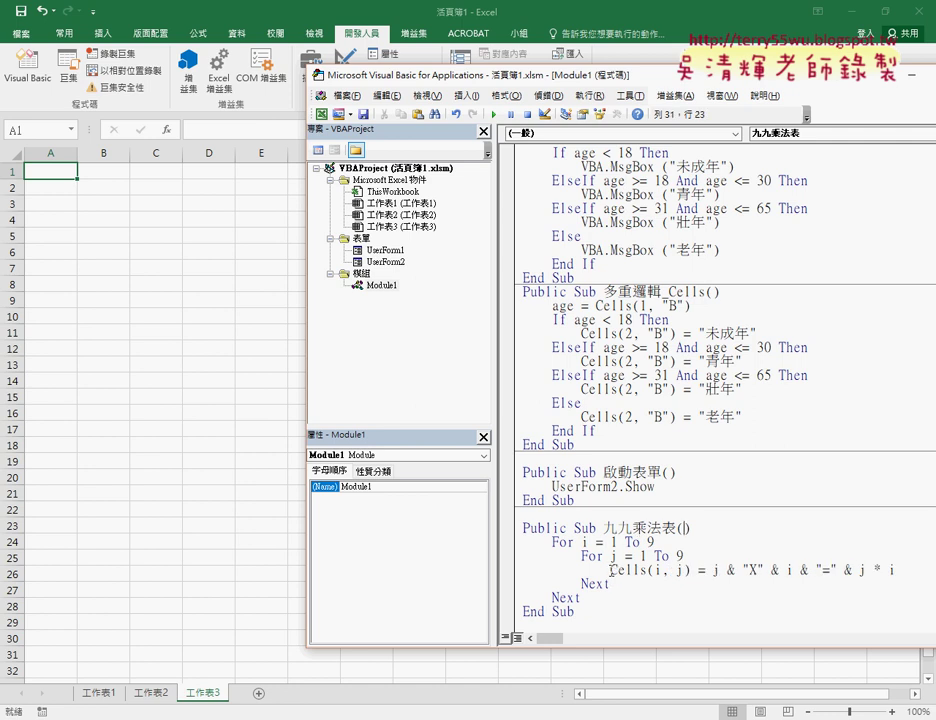
left_click_drag(610, 570, 690, 570)
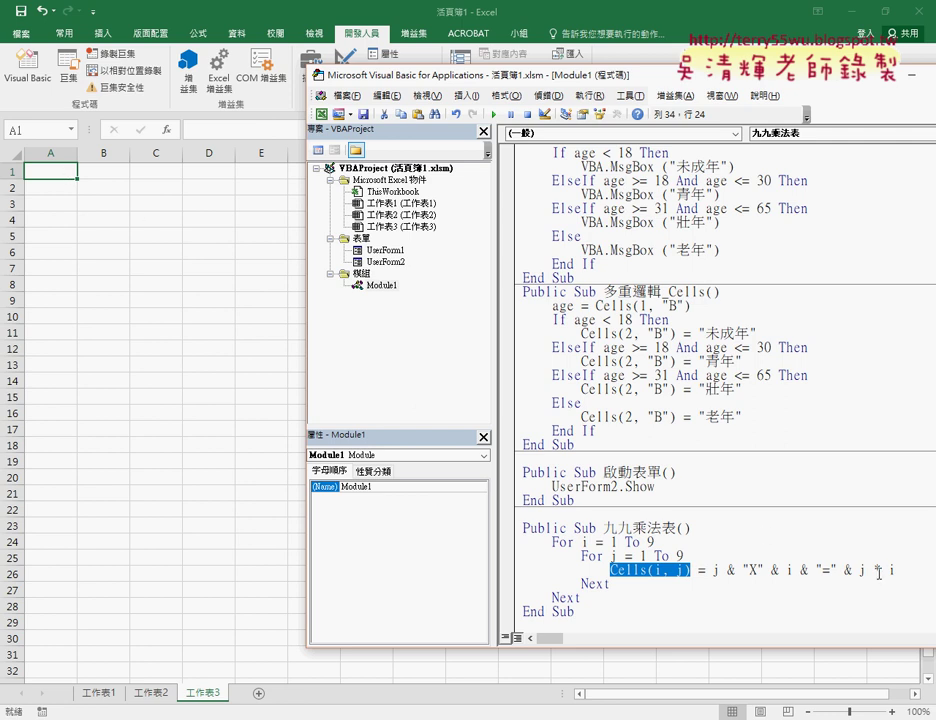
left_click_drag(895, 570, 713, 570)
left_click(662, 570)
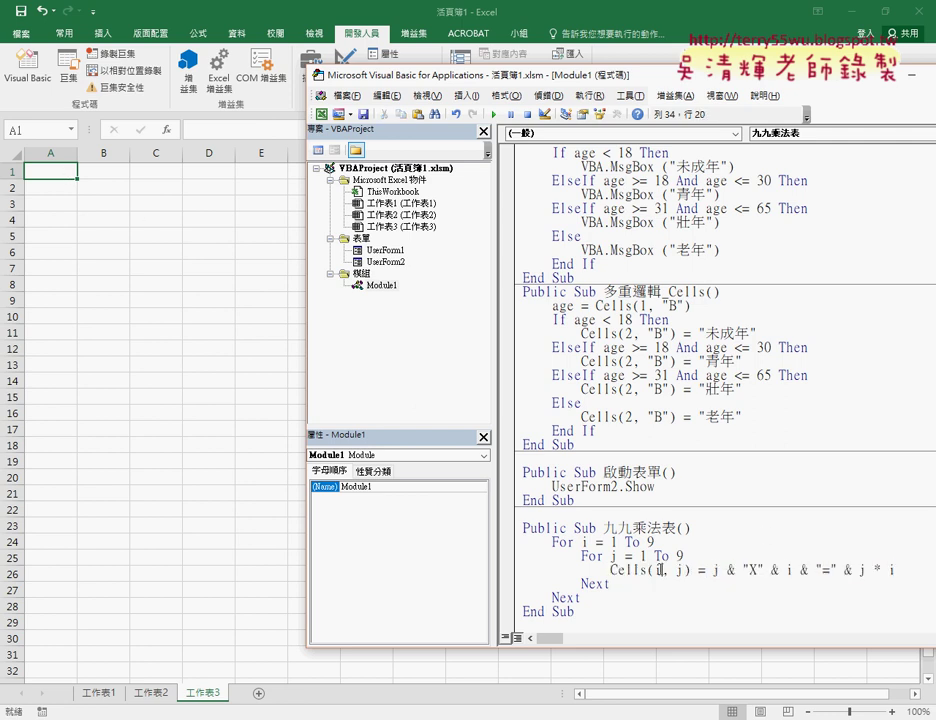
- Run the 九九乘法表 macro, check the 1X1=1 to 9X9=81 output, then return to the Groups post
left_click(494, 113)
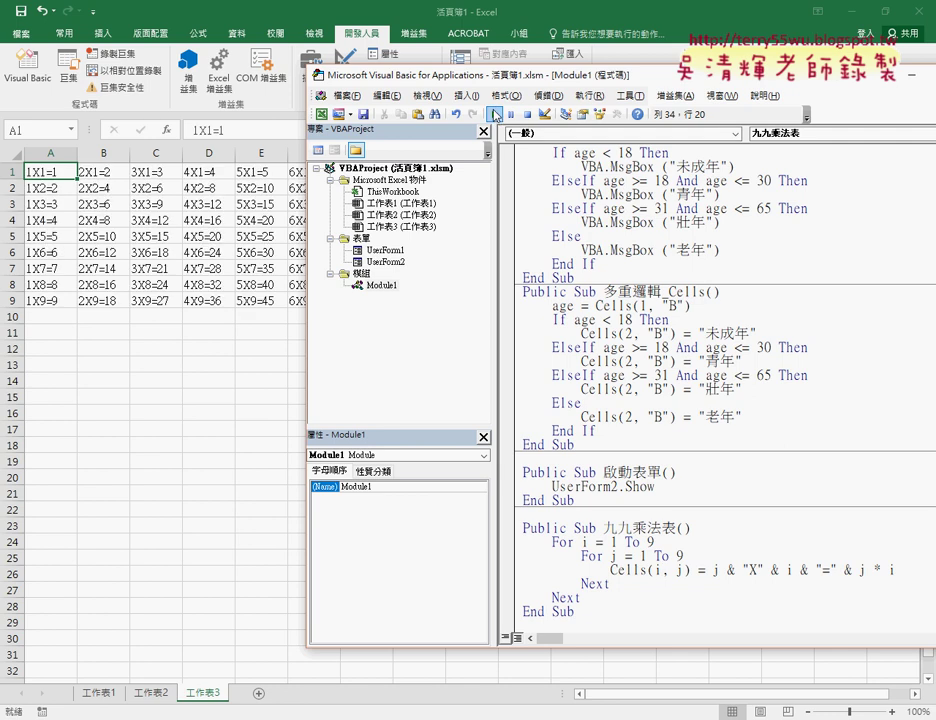
left_click_drag(495, 85, 693, 108)
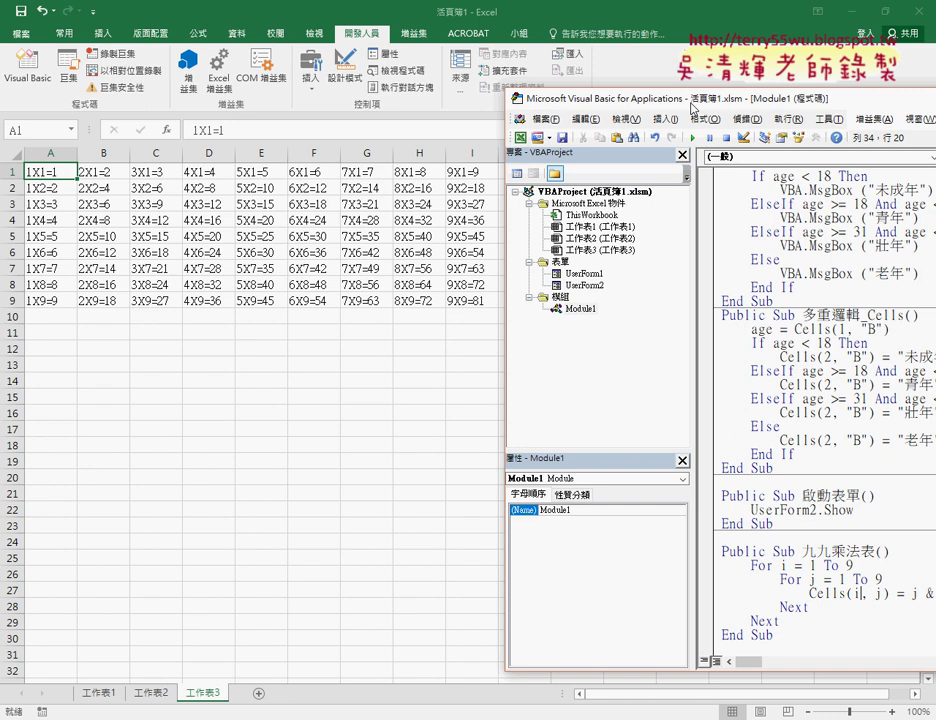
left_click_drag(693, 108, 301, 88)
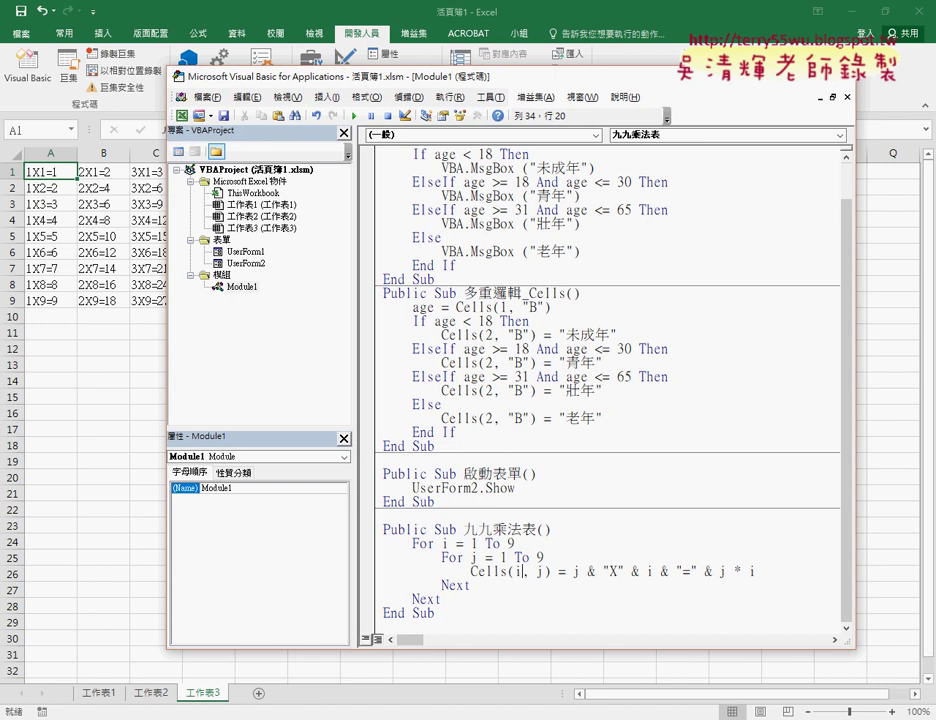
left_click(195, 695)
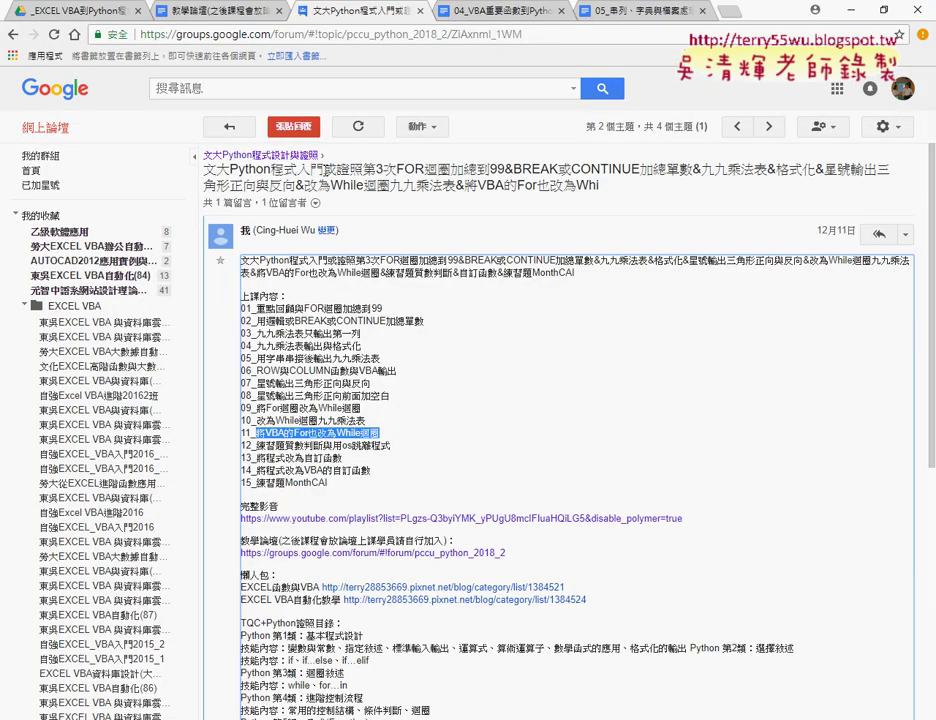
- Scroll the Google Docs course notes down toward the MonthCAI exercise
scroll(550, 260, "down", 2)
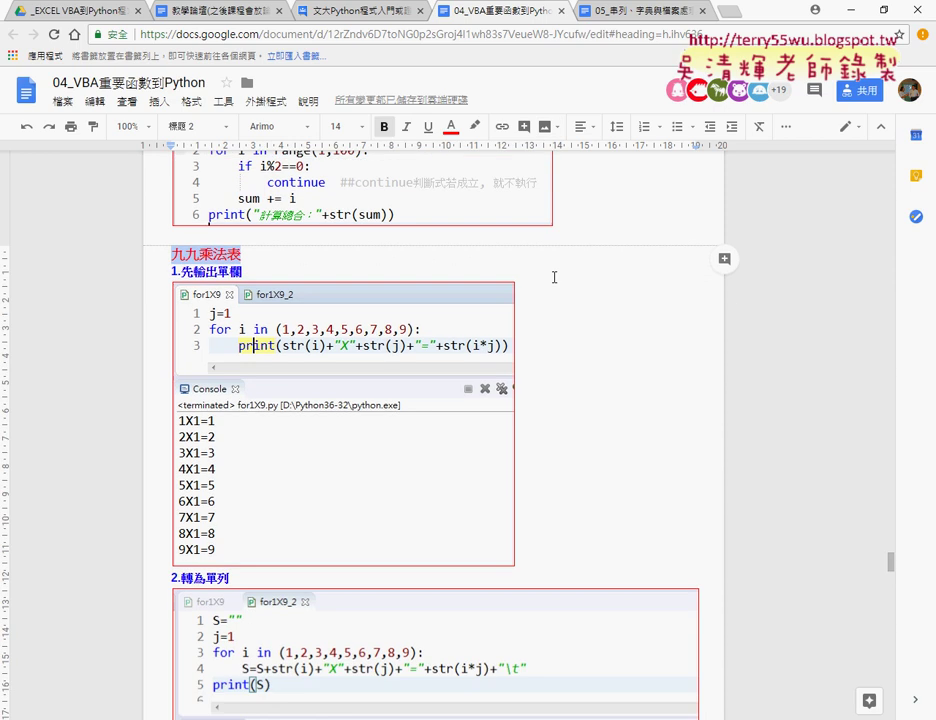
scroll(620, 285, "down", 4)
scroll(690, 300, "down", 5)
scroll(697, 303, "down", 3)
scroll(697, 303, "down", 4)
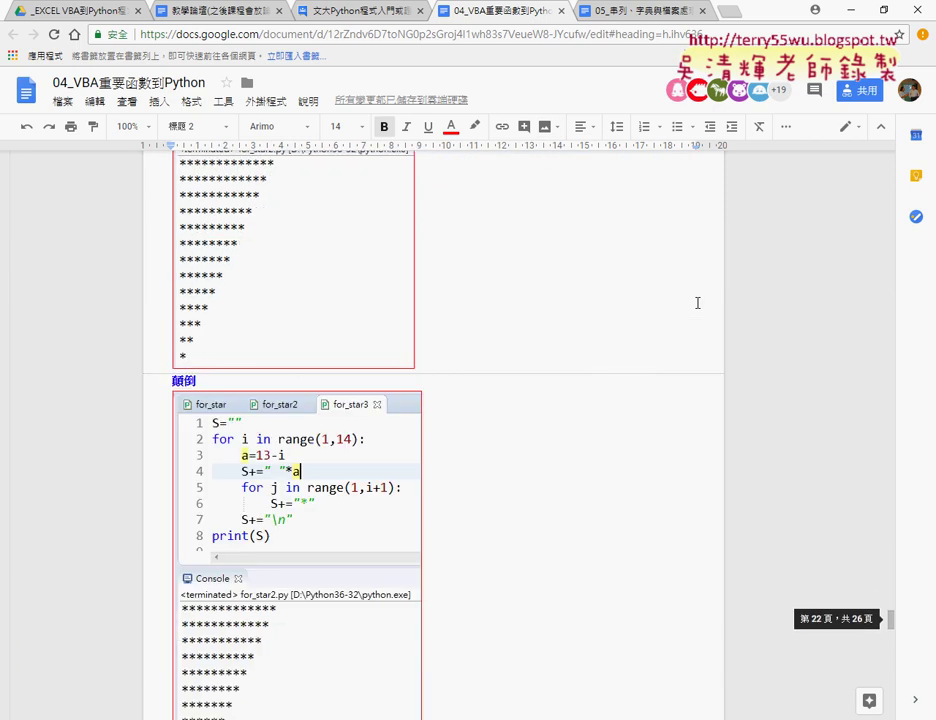
scroll(697, 303, "down", 4)
scroll(697, 303, "down", 2)
scroll(697, 303, "down", 5)
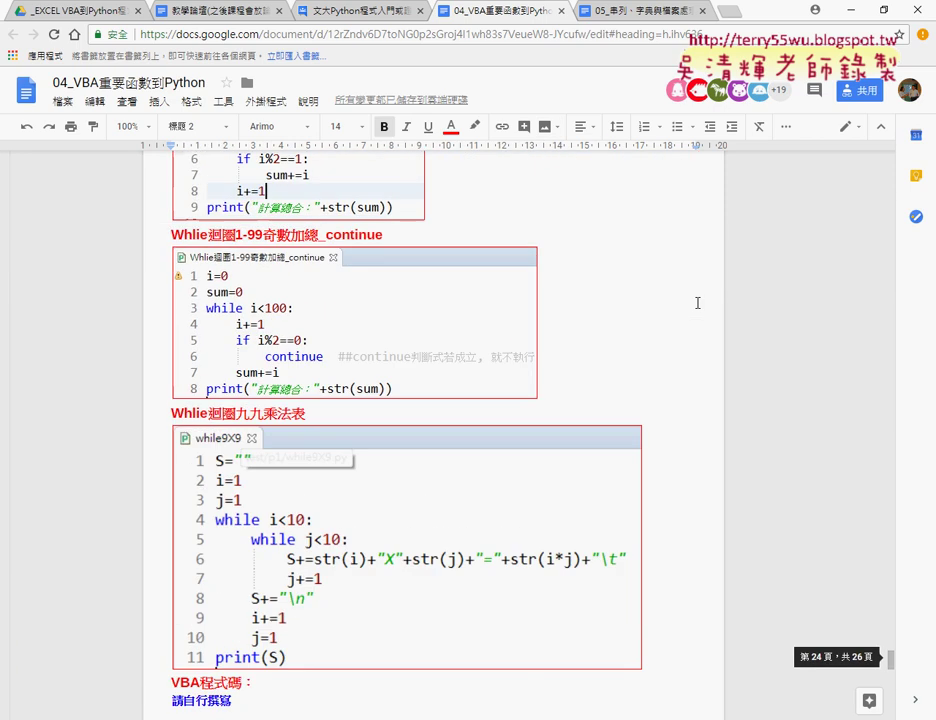
- Highlight the 練習題：MonthCAI heading, then bring Eclipse with MonthCAI.py to the front
scroll(697, 303, "down", 4)
scroll(697, 303, "down", 1)
scroll(697, 303, "down", 1)
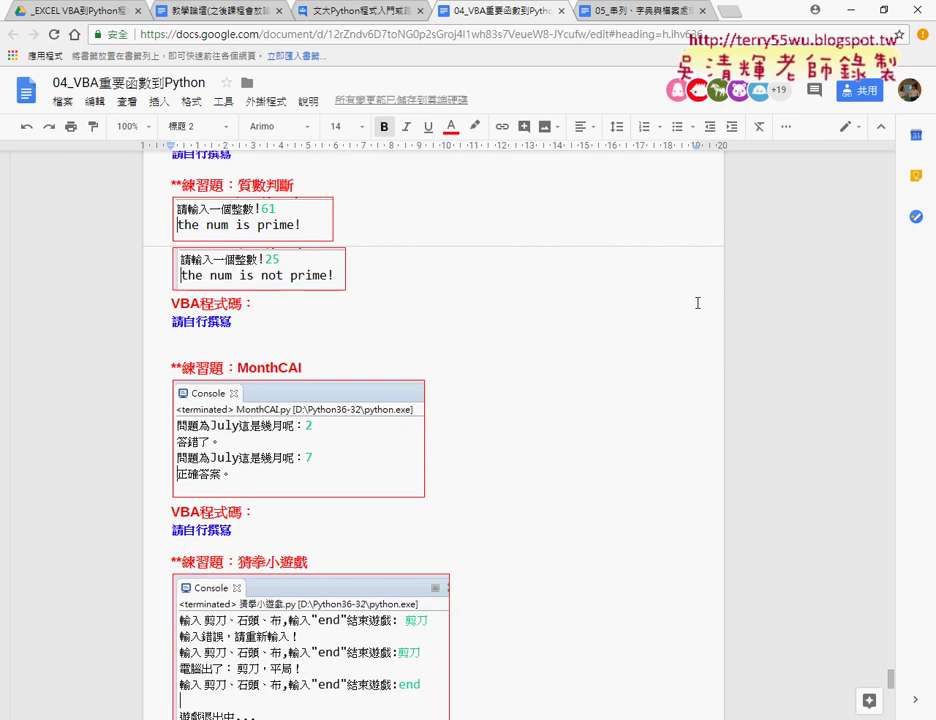
scroll(450, 300, "up", 1)
scroll(346, 361, "down", 1)
scroll(346, 361, "down", 2)
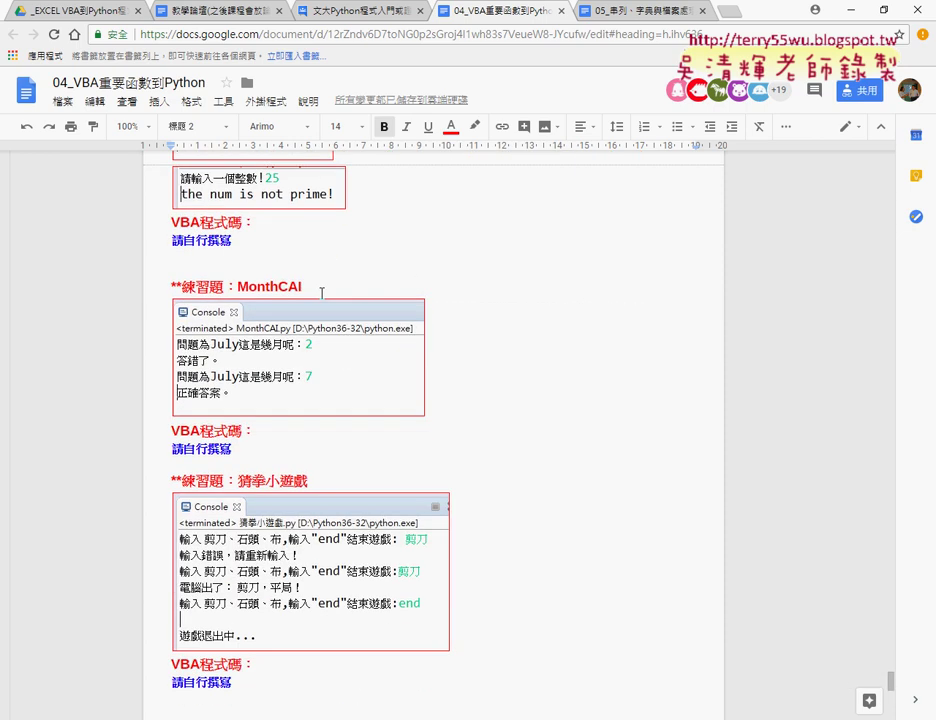
left_click_drag(305, 290, 161, 296)
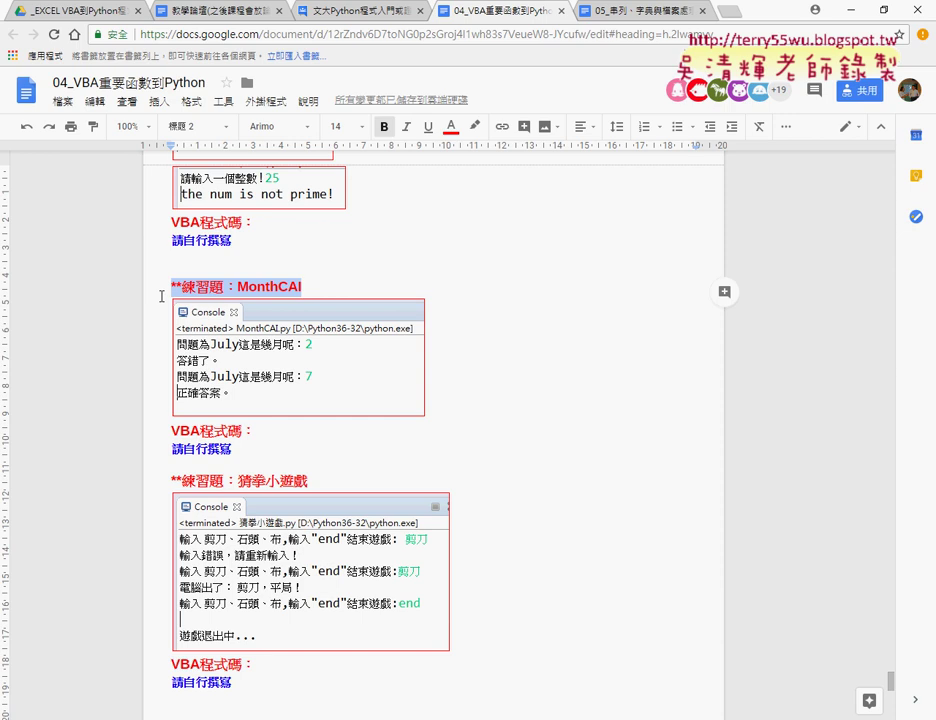
key("alt+Tab")
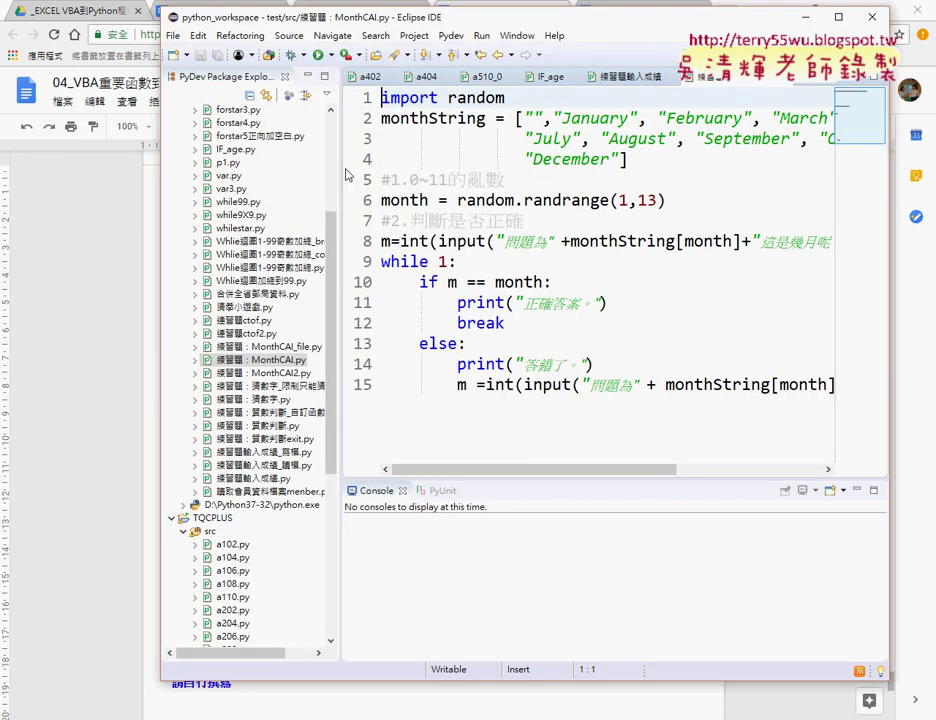
- Narrow the Package Explorer and widen the Eclipse window so MonthCAI.py lines show in full
left_click_drag(342, 168, 236, 168)
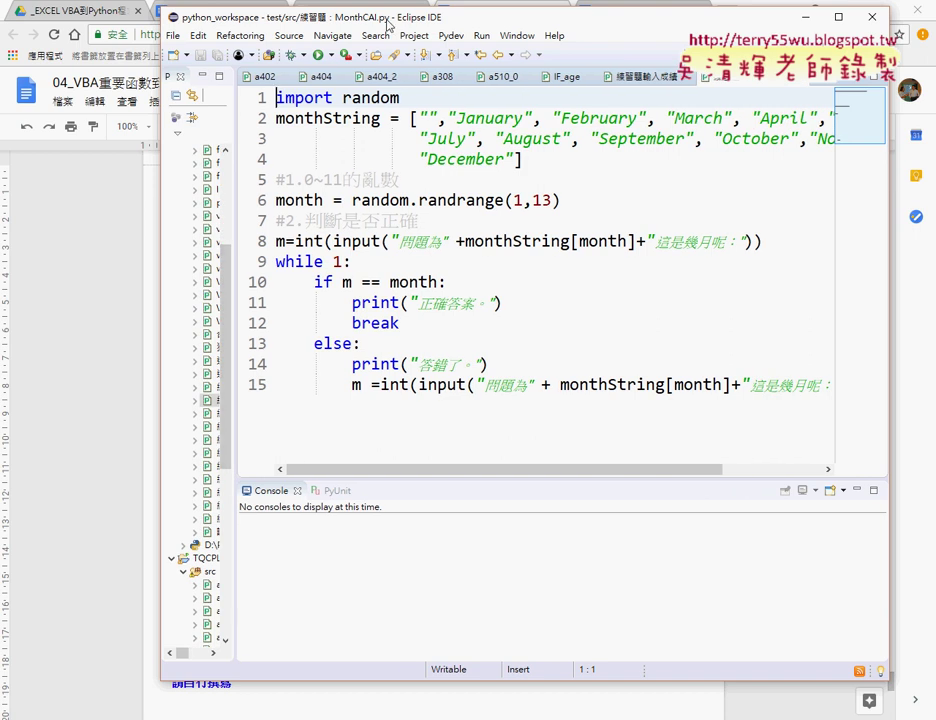
left_click_drag(287, 17, 141, 17)
left_click_drag(742, 300, 860, 300)
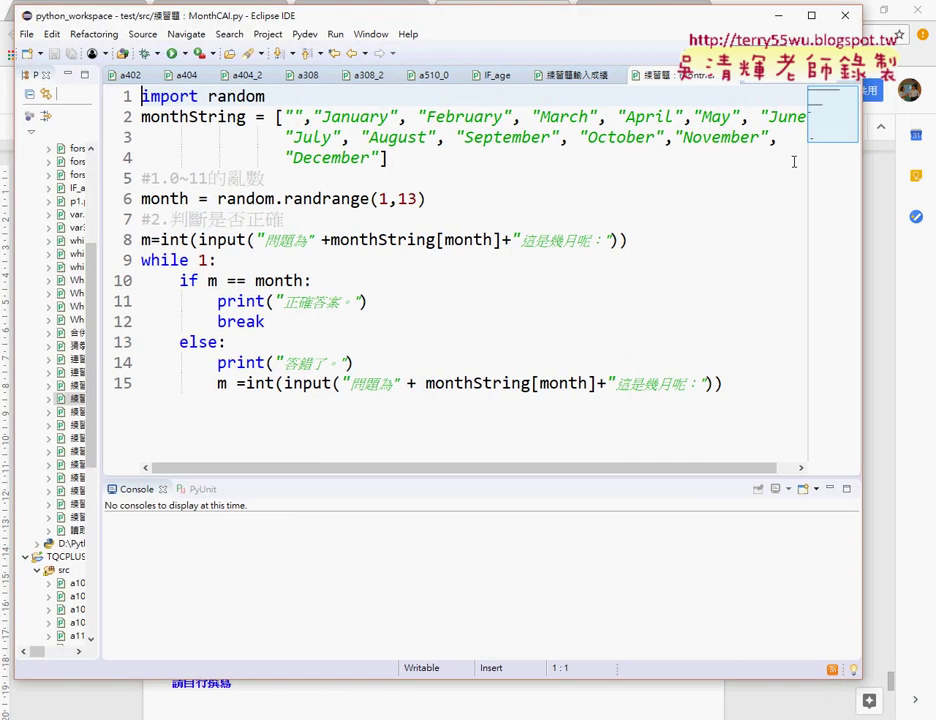
- Highlight the month list, random.randrange(1,13), the input call and while loop, then clear the marks
left_click_drag(388, 158, 274, 117)
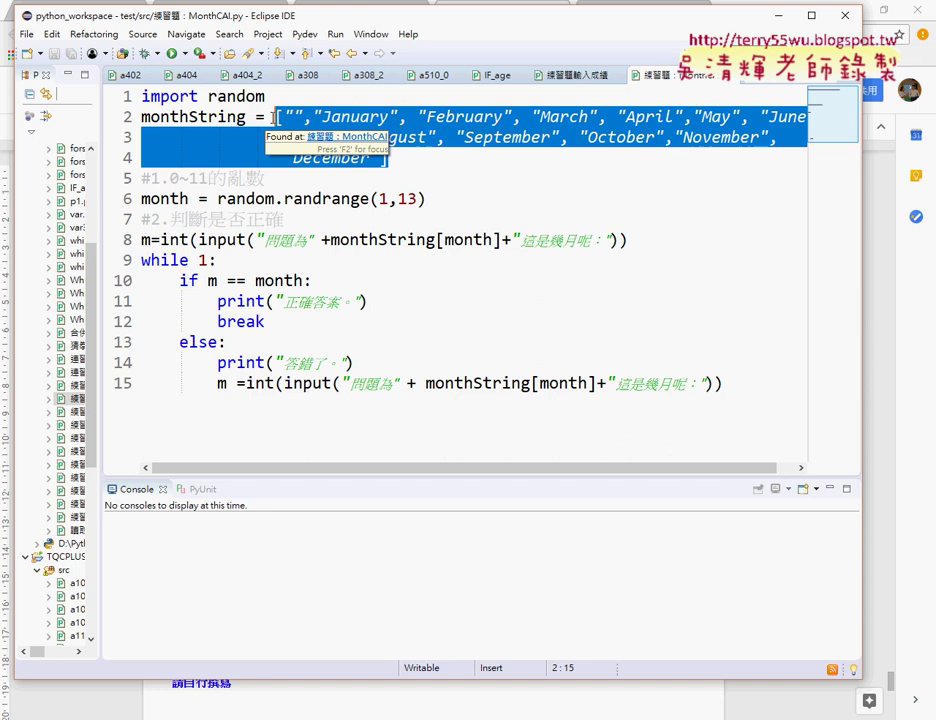
left_click_drag(217, 199, 427, 199)
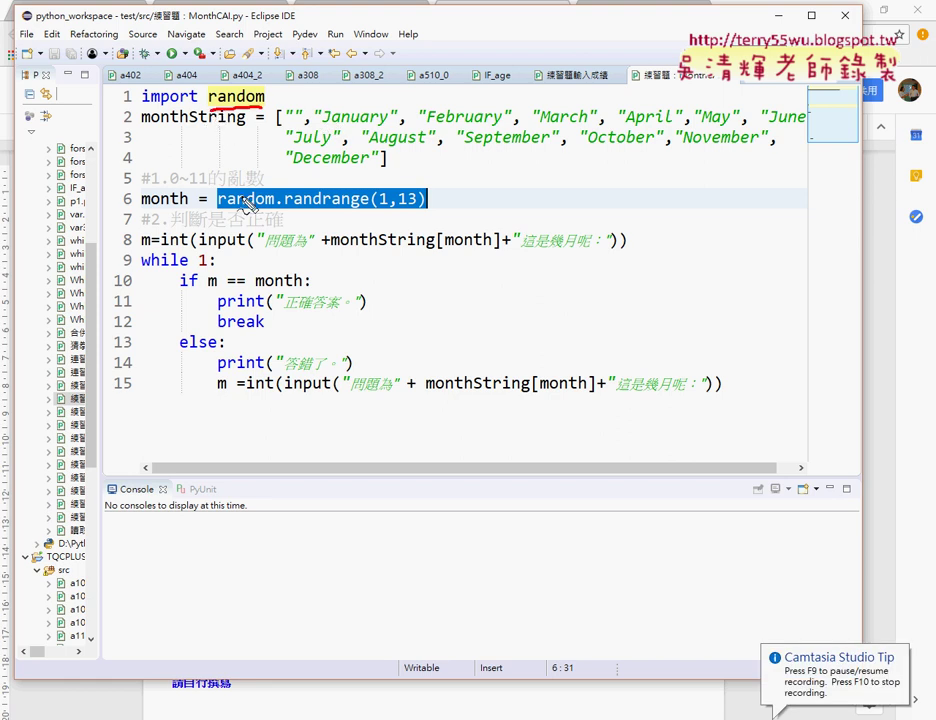
left_click_drag(272, 220, 368, 220)
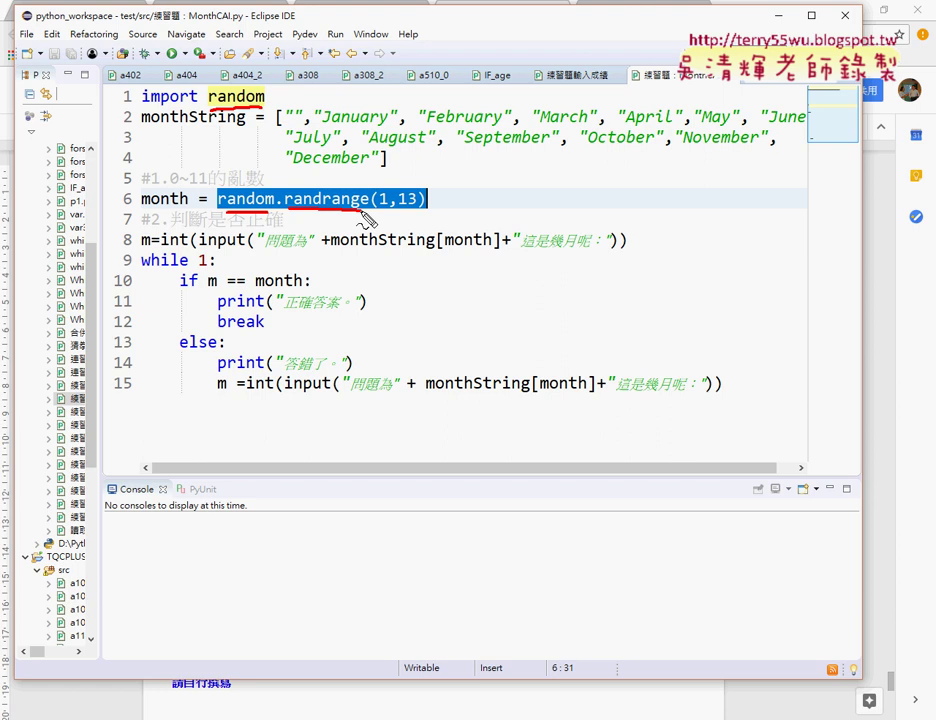
left_click_drag(200, 265, 240, 265)
mouse_move(270, 429)
left_mouse_down()
mouse_move(425, 436)
mouse_move(252, 432)
left_mouse_up()
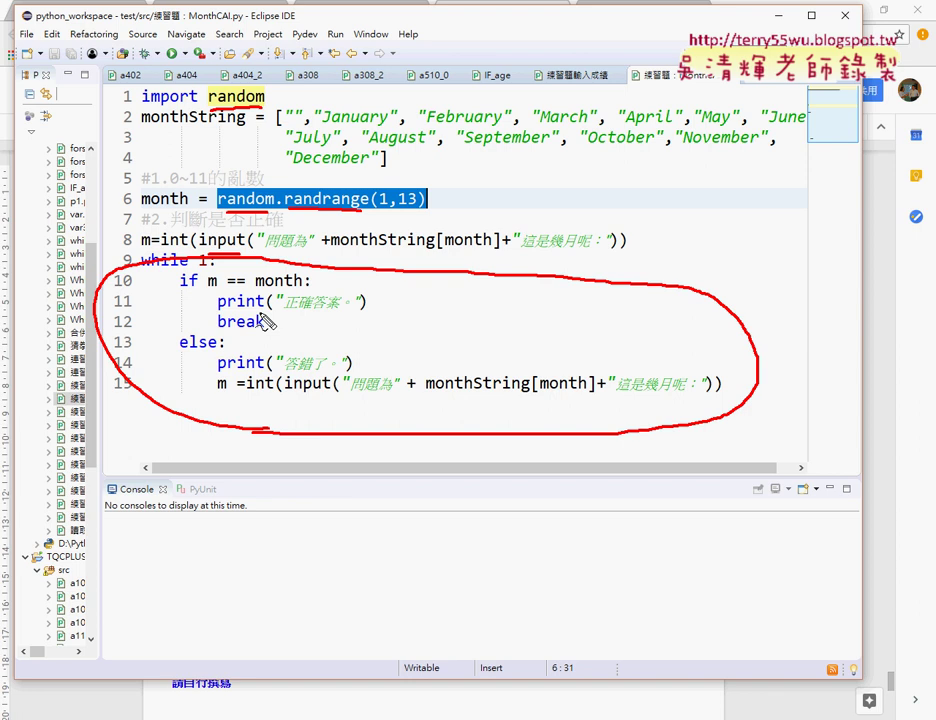
key("Escape")
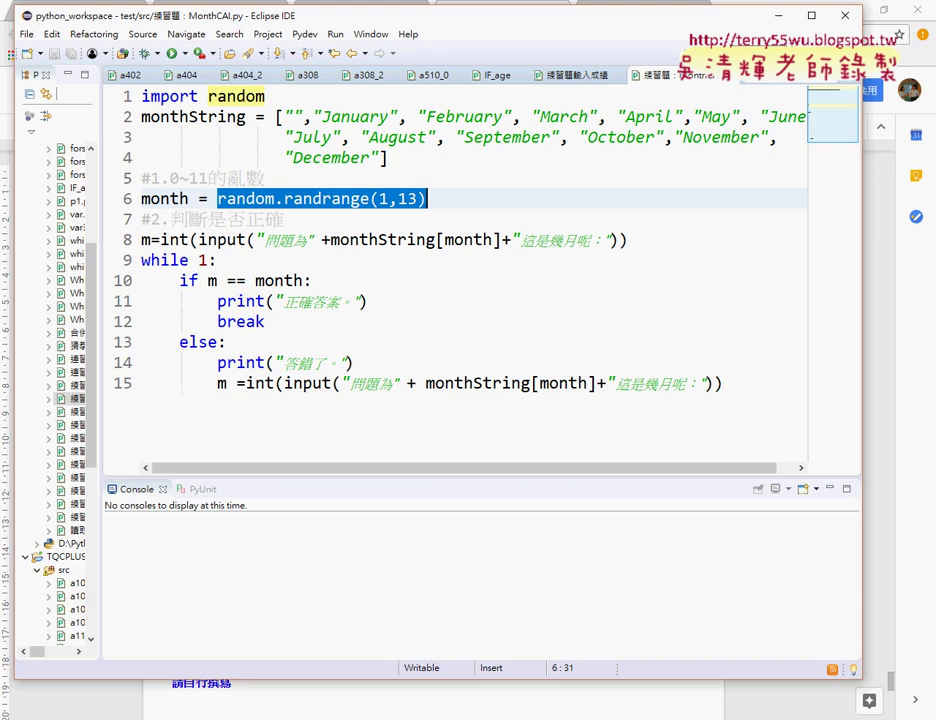
- Return to the Google Docs notes and insert a blank line under 請自行撰寫 in MonthCAI
mouse_move(447, 714)
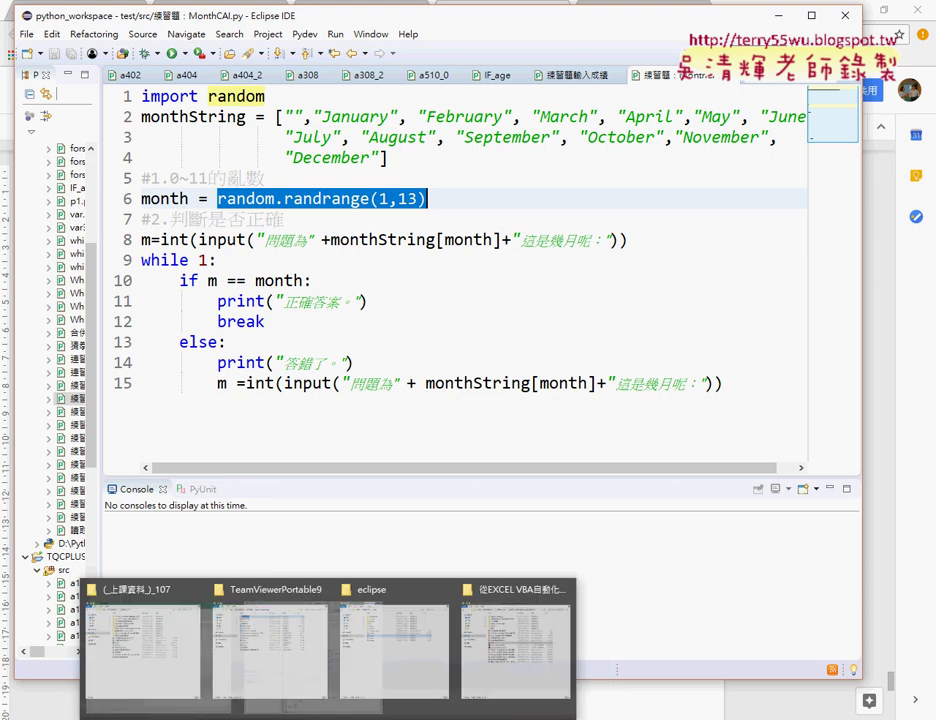
left_click(200, 650)
left_click(280, 447)
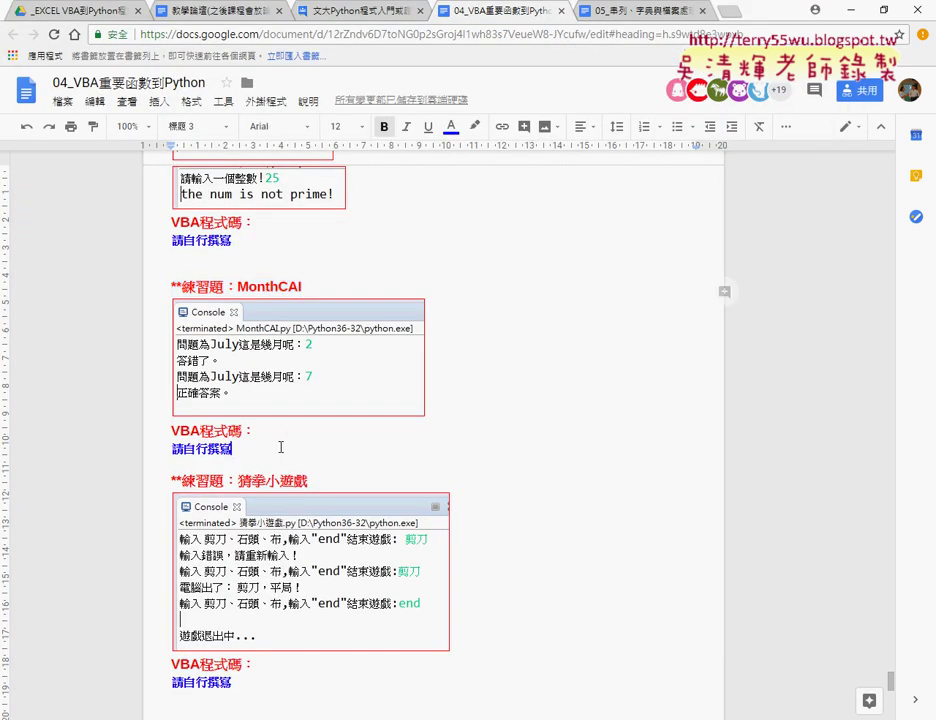
key("Return")
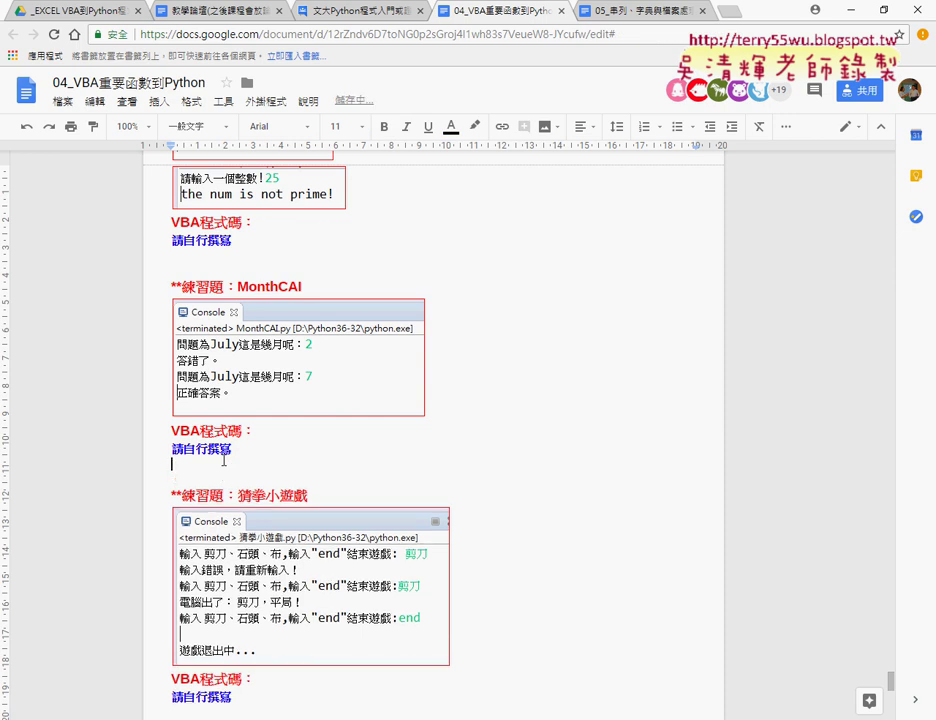
double_click(210, 449)
key("shift+Home")
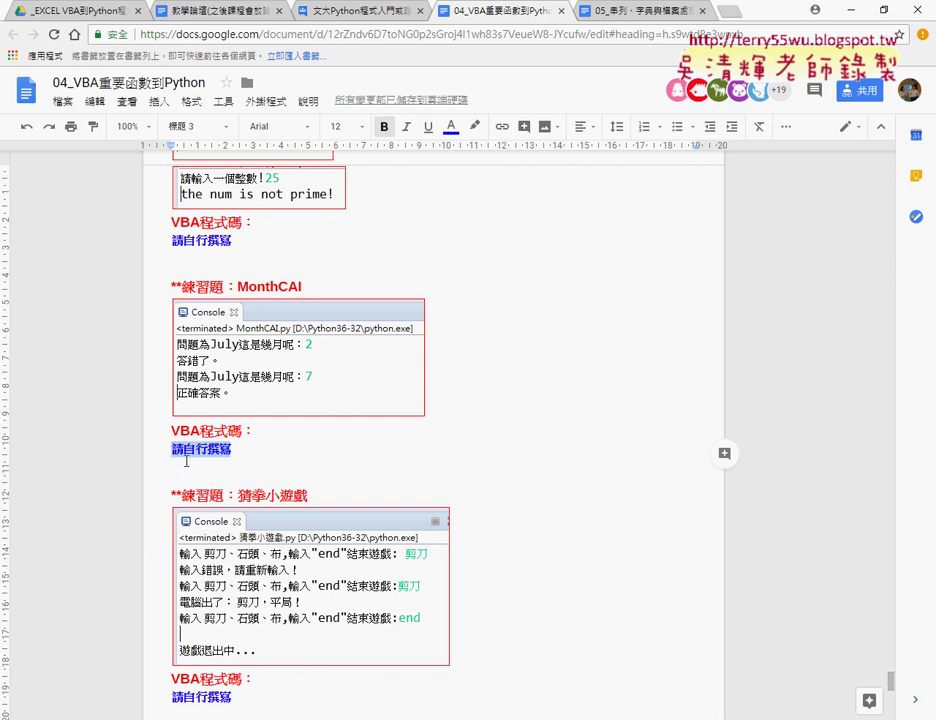
left_click(186, 461)
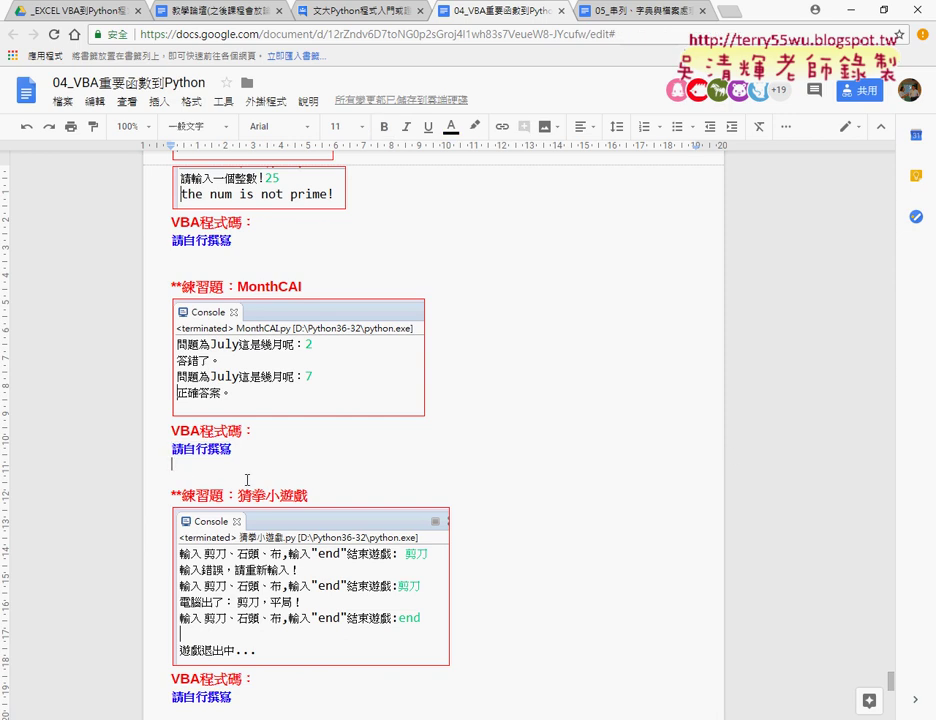